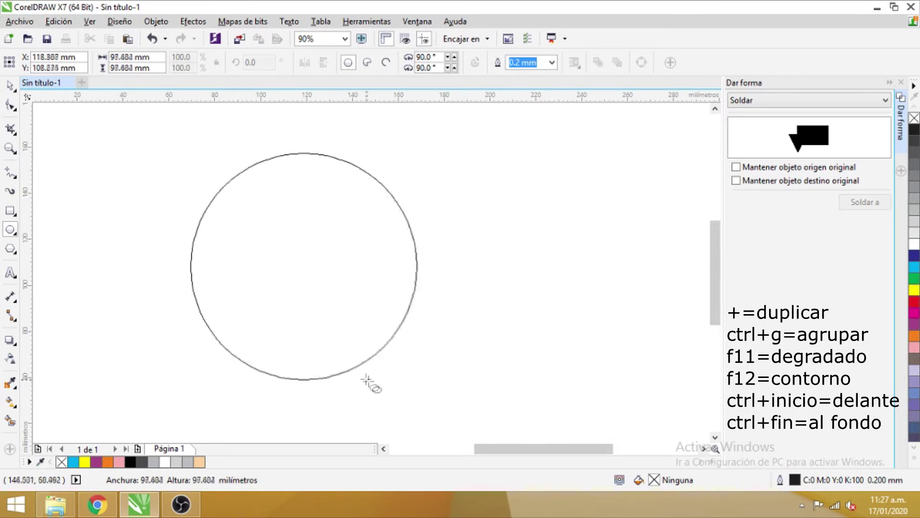
Step: Make two concentric, reduced copies inside the circle, about 73.5 mm and 44 mm in diameter
{"action": "left_click", "coordinate": [10, 86]}
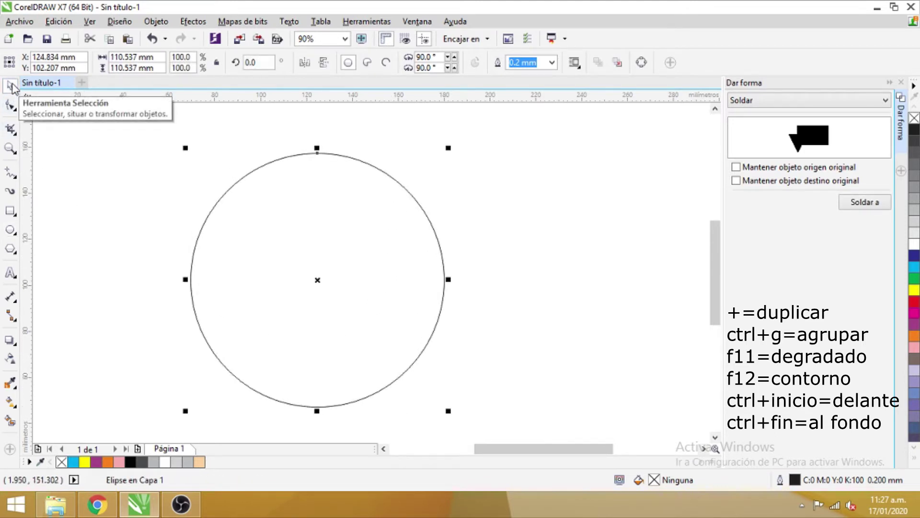
{"action": "left_click_drag", "start_coordinate": [447, 147], "coordinate": [421, 190]}
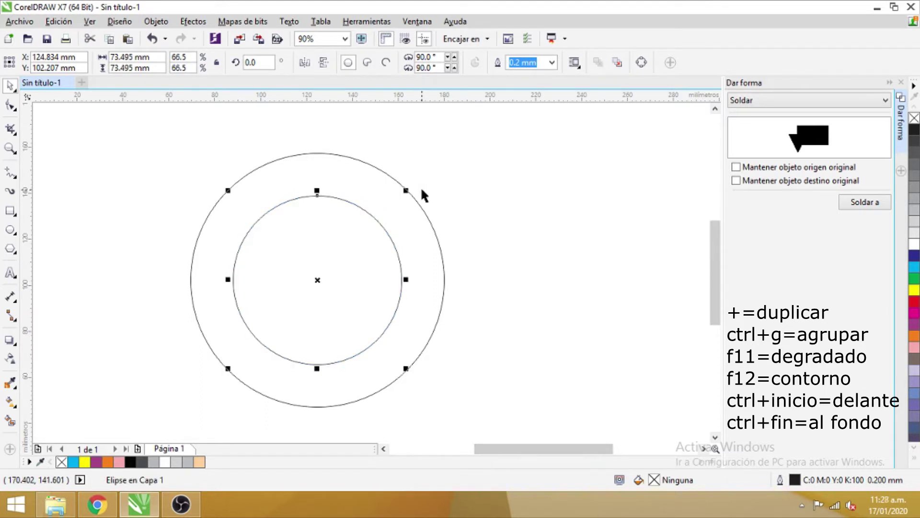
{"action": "left_click_drag", "start_coordinate": [405, 191], "coordinate": [390, 229]}
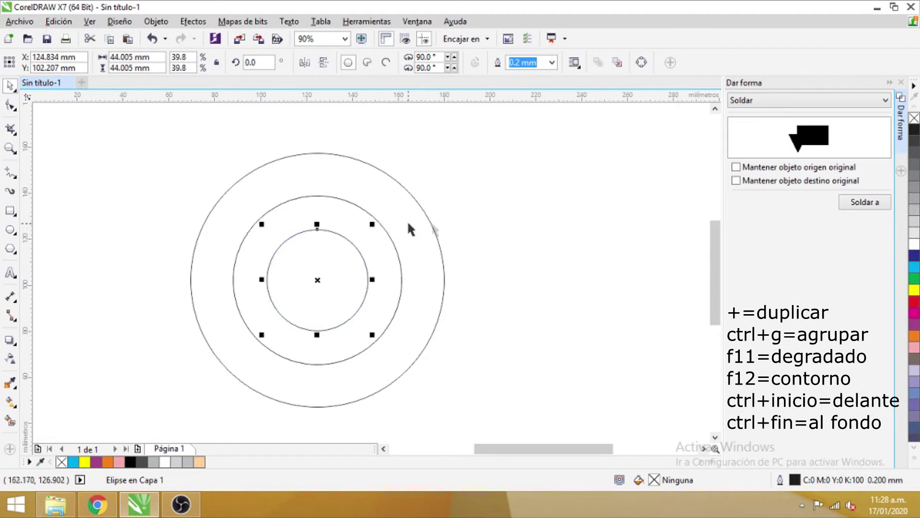
Step: Trim the outer circle with the middle circle using Recortar, keeping the original source object
{"action": "left_click", "coordinate": [457, 220]}
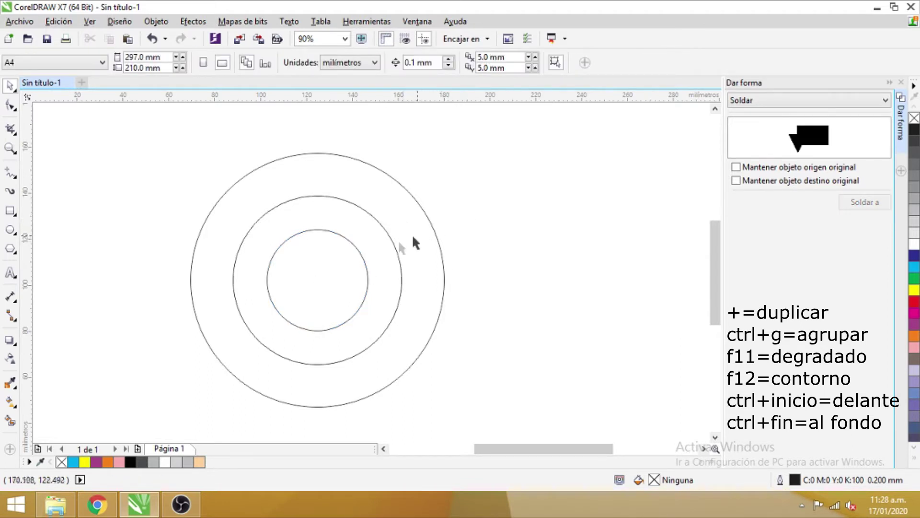
{"action": "left_click", "coordinate": [396, 249]}
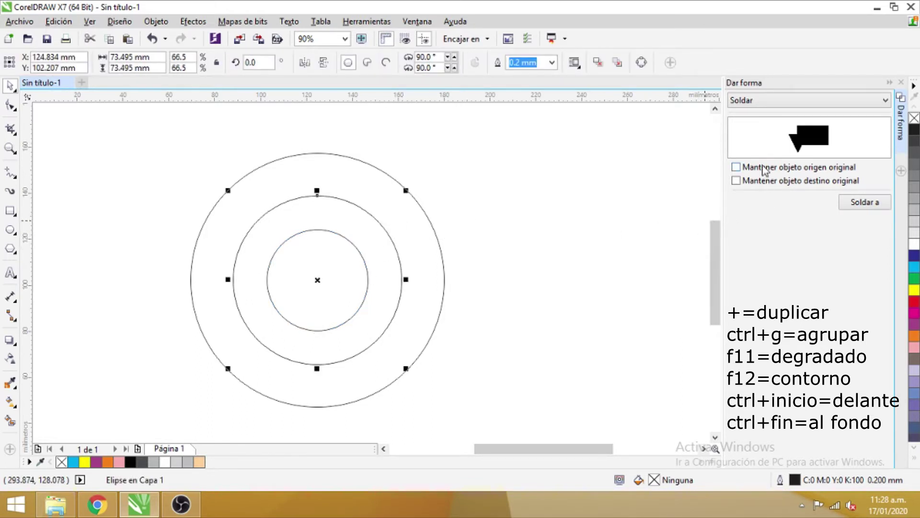
{"action": "left_click", "coordinate": [783, 101]}
{"action": "left_click", "coordinate": [768, 125]}
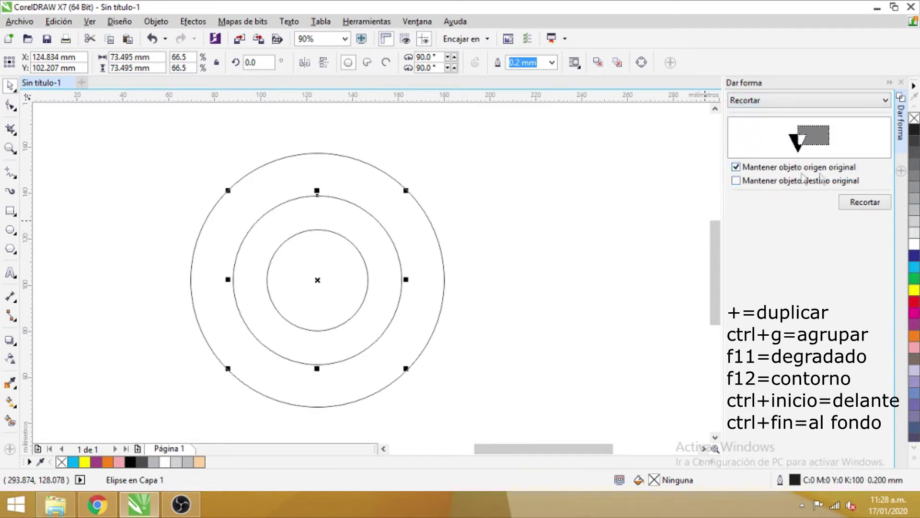
{"action": "left_click", "coordinate": [391, 251]}
{"action": "left_click", "coordinate": [391, 253]}
{"action": "left_click", "coordinate": [865, 203]}
{"action": "left_click", "coordinate": [410, 211]}
{"action": "left_click", "coordinate": [536, 223]}
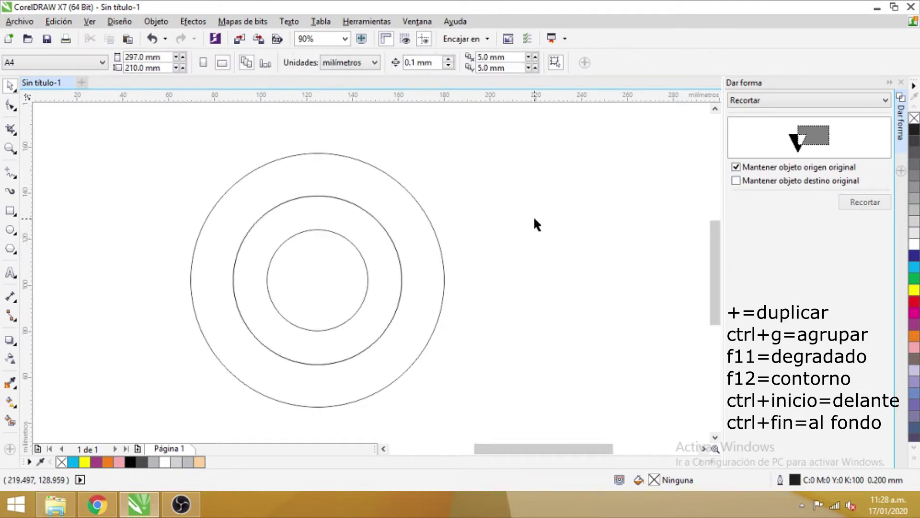
Step: Trim the middle circle with the innermost circle, keeping the innermost circle in place
{"action": "left_click", "coordinate": [335, 285]}
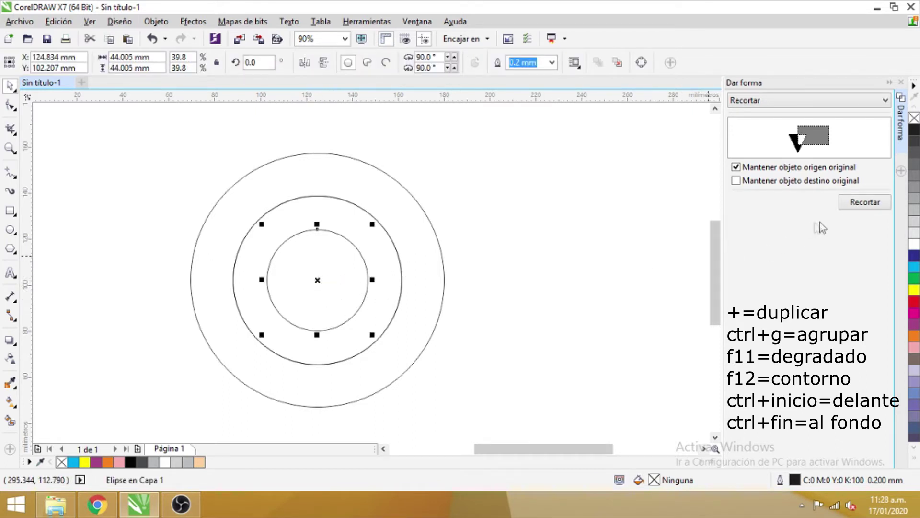
{"action": "left_click", "coordinate": [858, 205]}
{"action": "left_click", "coordinate": [387, 253]}
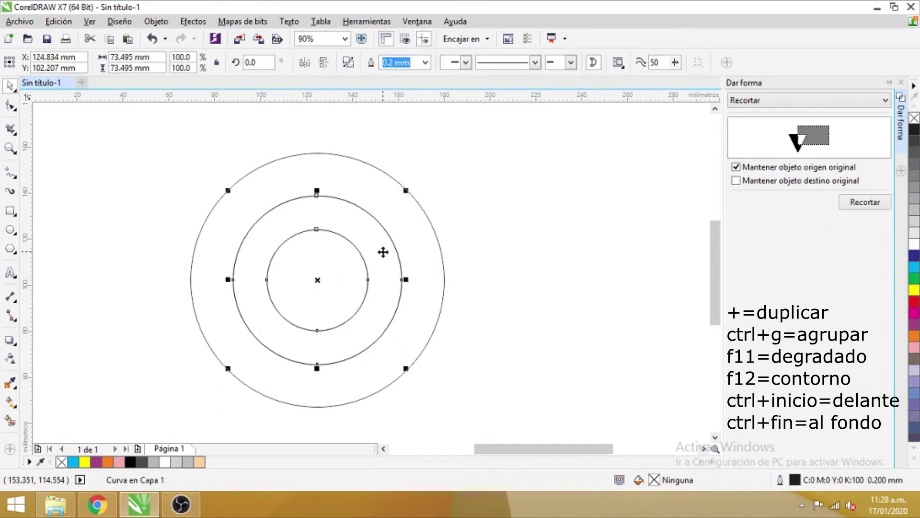
{"action": "left_click", "coordinate": [531, 261]}
Step: Fill the outer ring with yellow and the middle ring with magenta
{"action": "left_click", "coordinate": [381, 221]}
{"action": "left_click", "coordinate": [441, 247]}
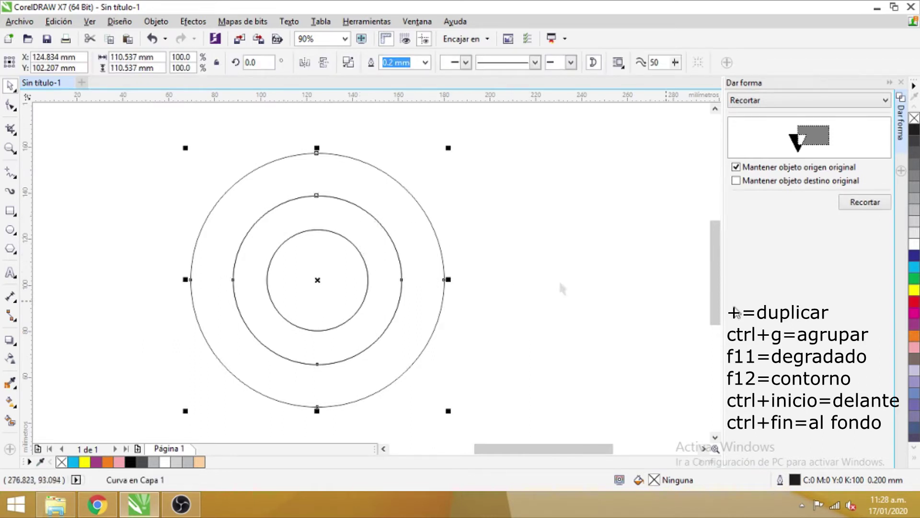
{"action": "left_click", "coordinate": [914, 289]}
{"action": "left_click", "coordinate": [377, 265]}
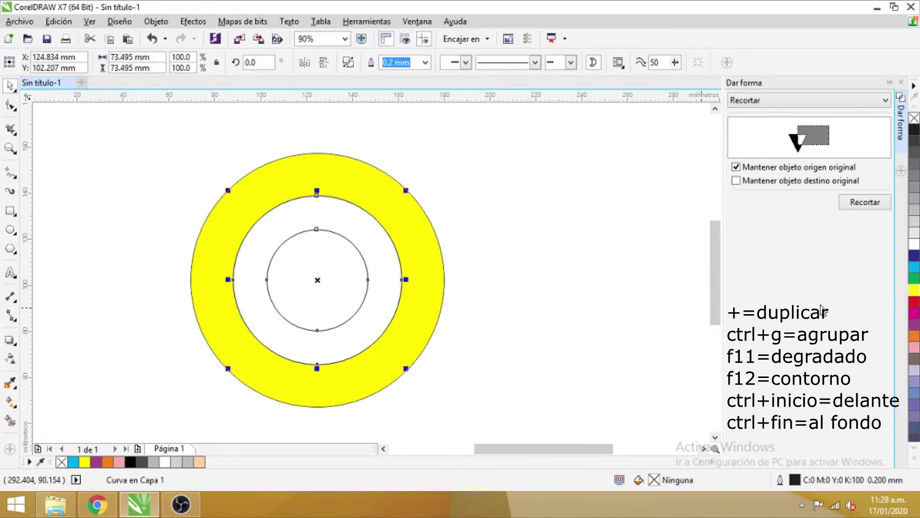
{"action": "left_click", "coordinate": [913, 314]}
Step: Fill the innermost circle with 30% black grey
{"action": "left_click", "coordinate": [327, 290]}
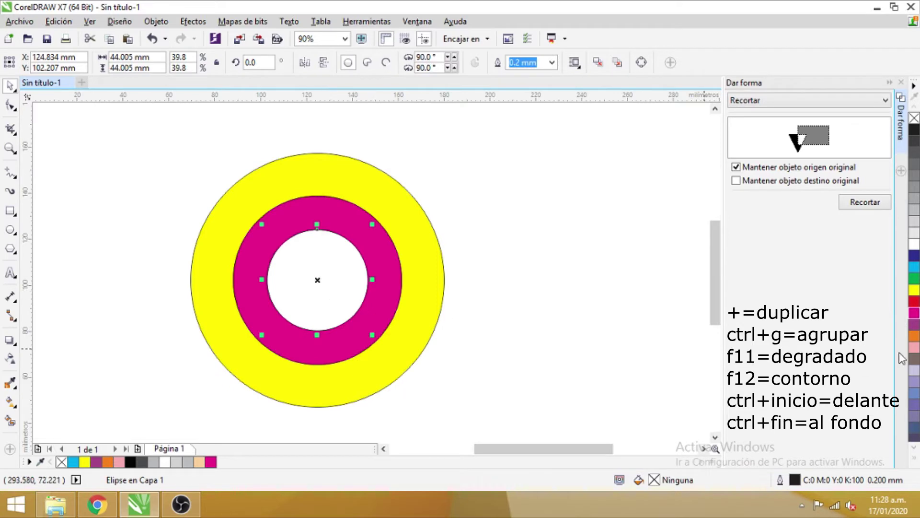
{"action": "left_click", "coordinate": [585, 338]}
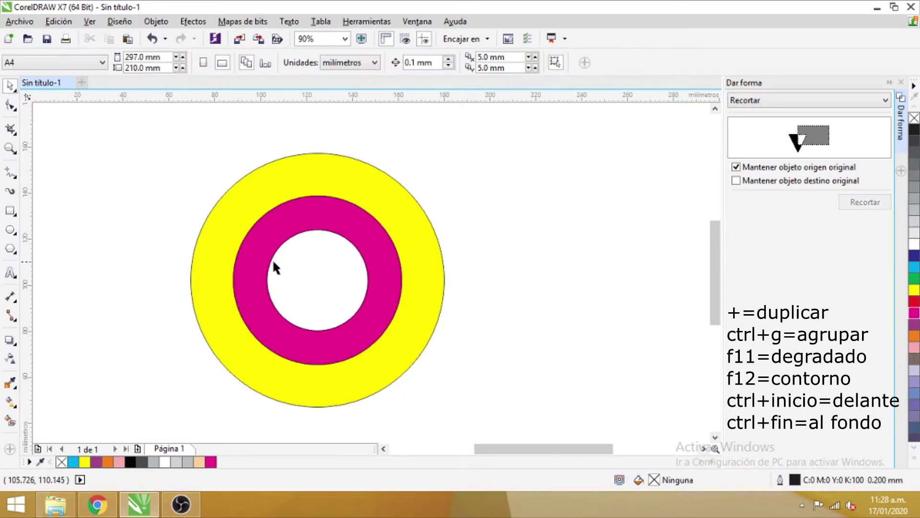
{"action": "left_click", "coordinate": [290, 275]}
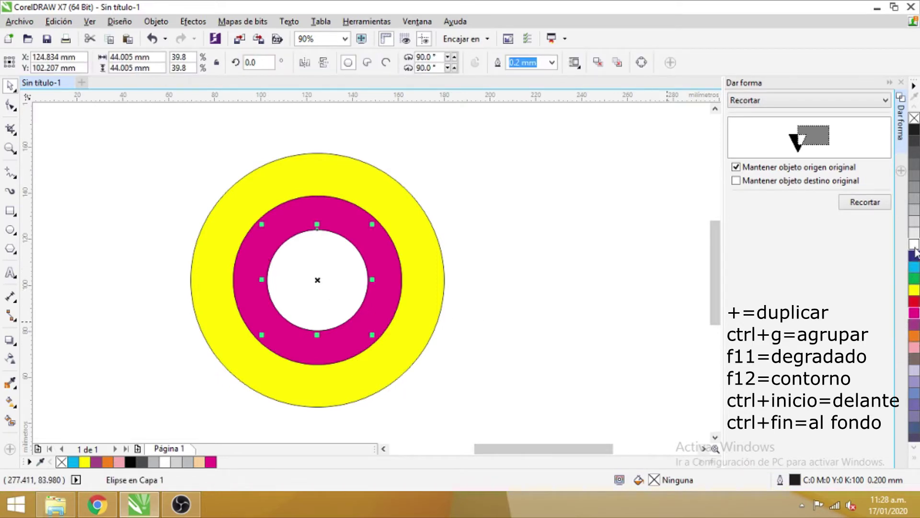
{"action": "left_click", "coordinate": [915, 223]}
{"action": "left_click", "coordinate": [588, 288]}
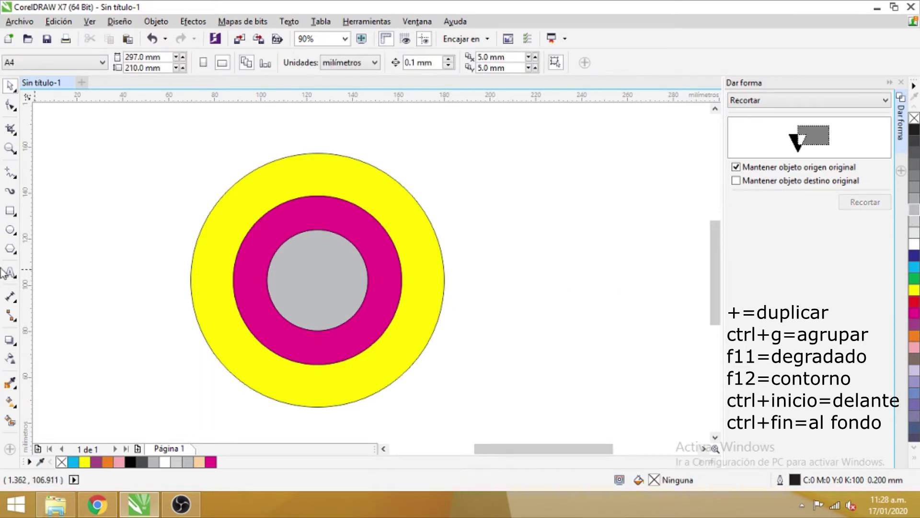
Step: Draw a closed five-sided shape with the Pen tool, about 112 by 107 mm, from the circles' centre outward past the rings' right side
{"action": "left_click", "coordinate": [11, 173]}
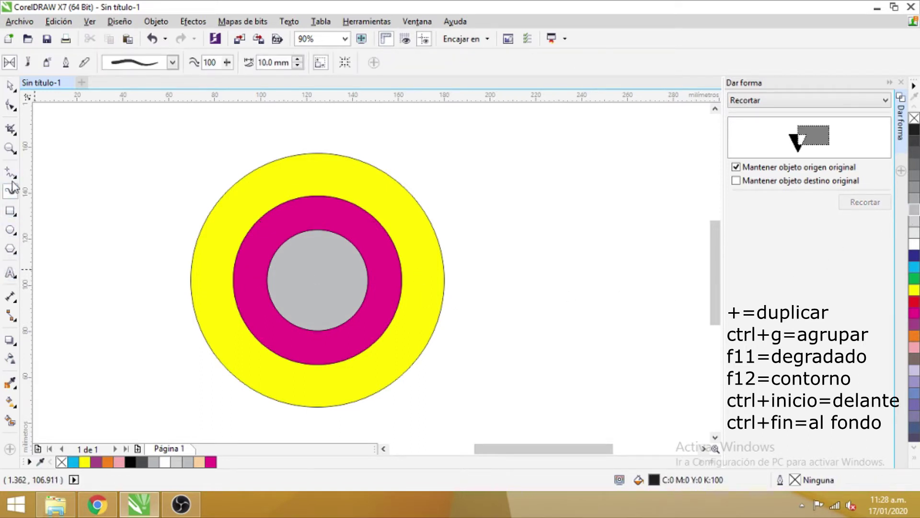
{"action": "left_click", "coordinate": [13, 179]}
{"action": "left_click", "coordinate": [55, 217]}
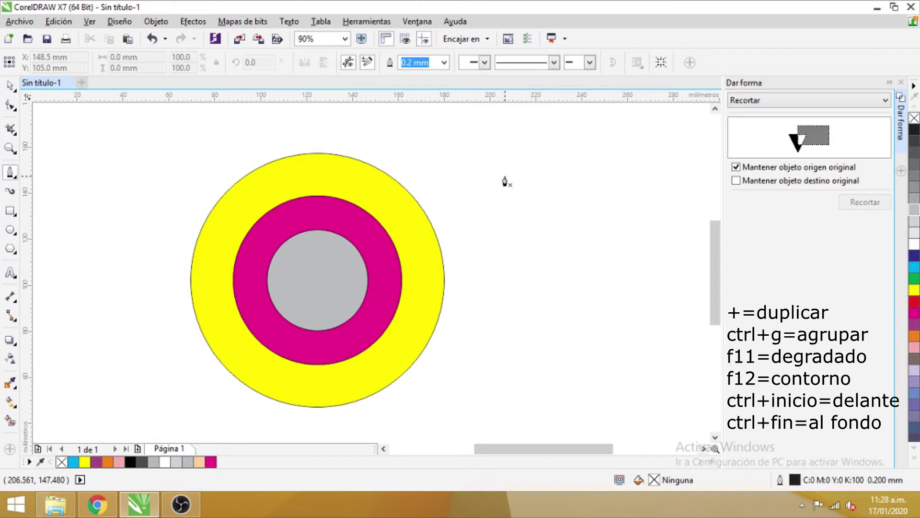
{"action": "left_click", "coordinate": [524, 169]}
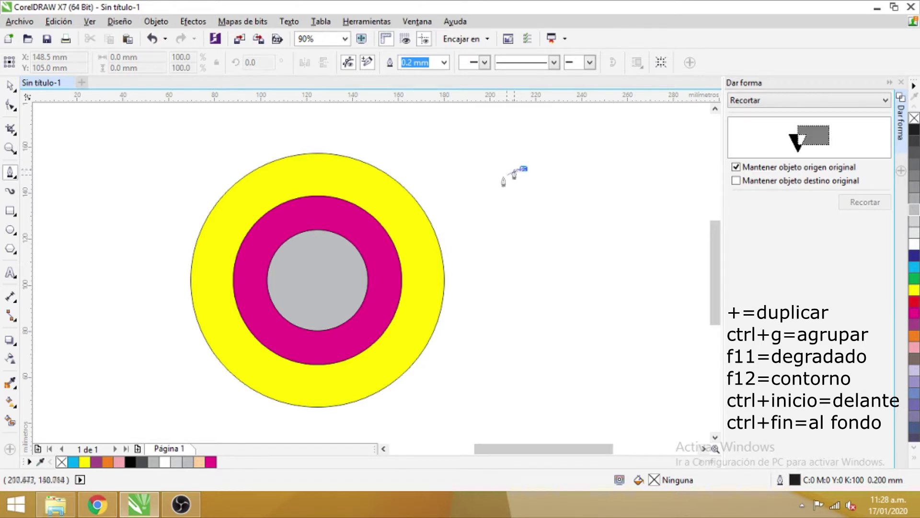
{"action": "left_click", "coordinate": [425, 137]}
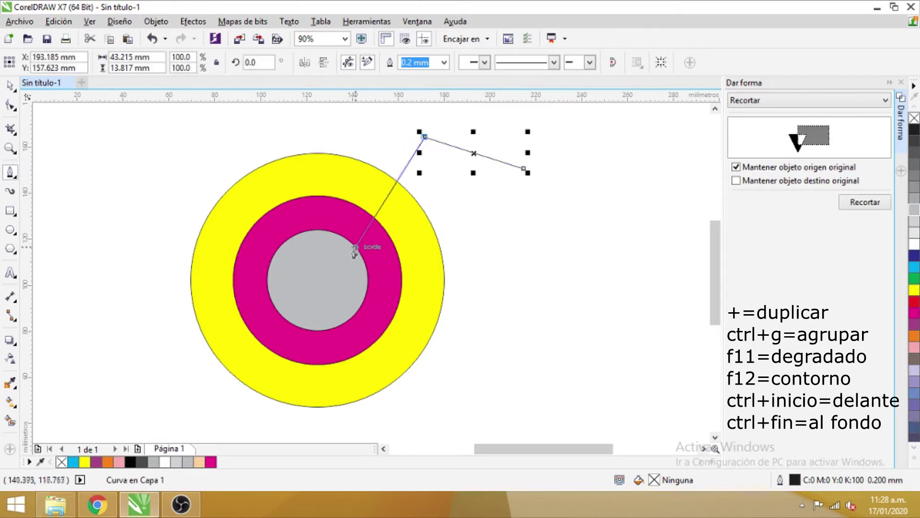
{"action": "left_click", "coordinate": [317, 280]}
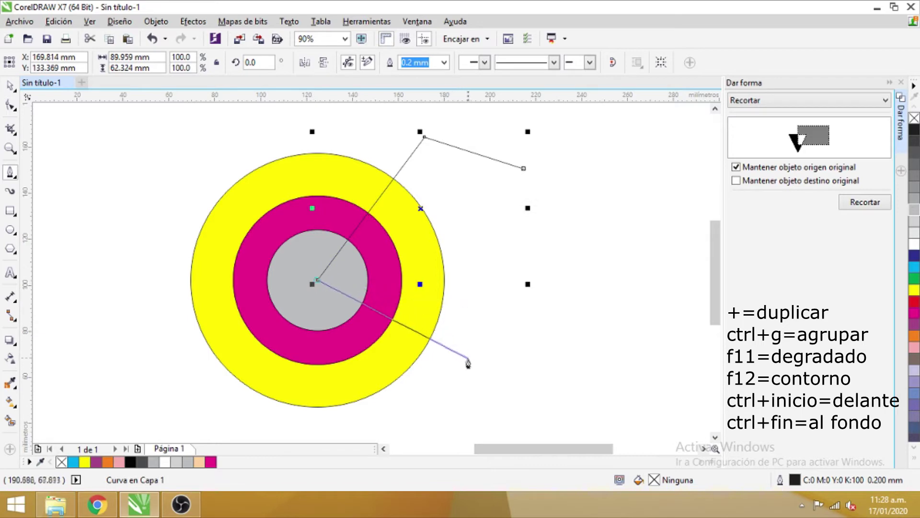
{"action": "left_click", "coordinate": [471, 382]}
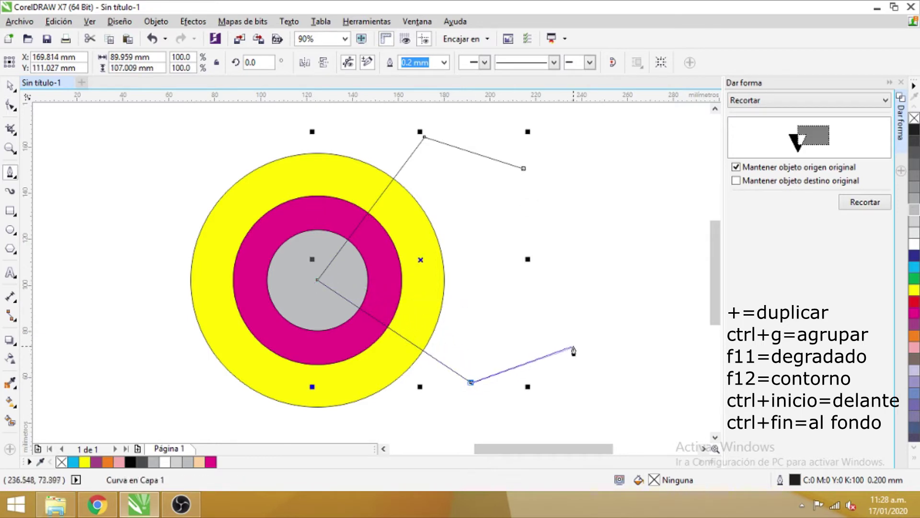
{"action": "left_click", "coordinate": [573, 346]}
{"action": "left_click", "coordinate": [524, 168]}
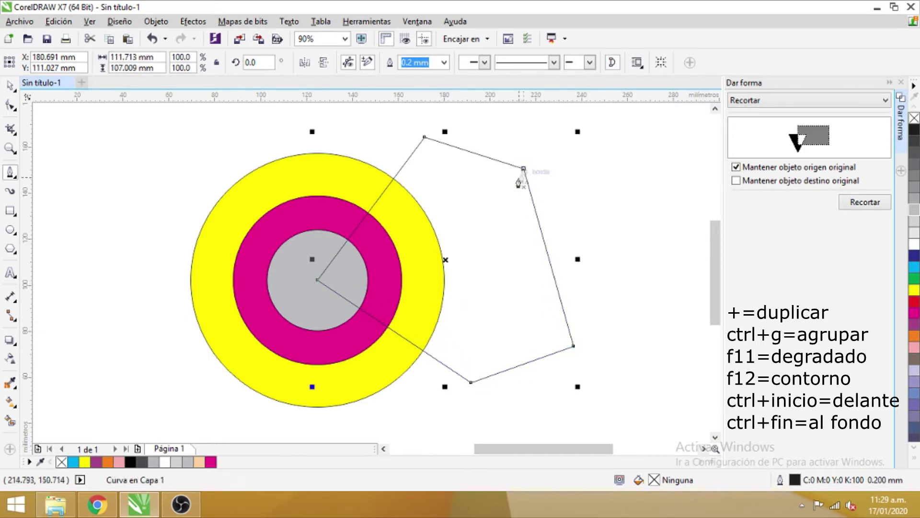
{"action": "key", "text": "space"}
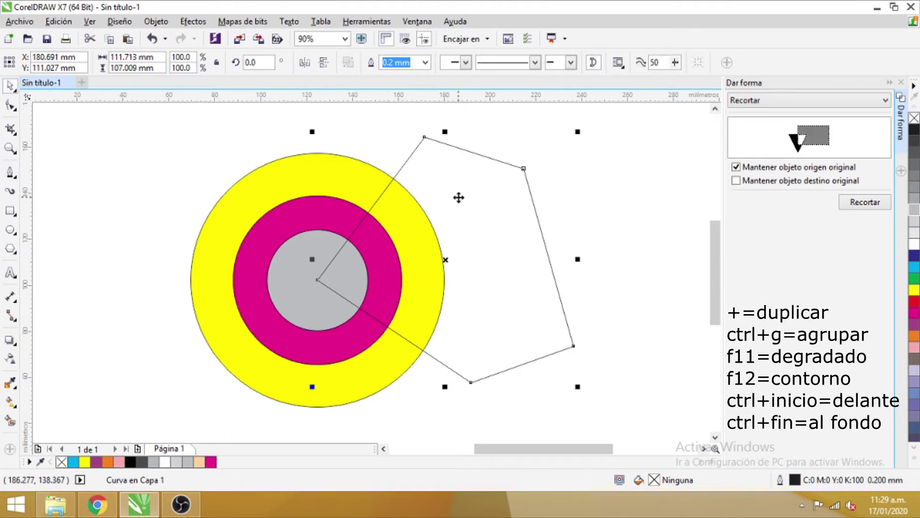
Step: Trim the yellow outer ring with the five-sided shape, keeping the shape for reuse
{"action": "left_click", "coordinate": [518, 233]}
{"action": "left_click", "coordinate": [517, 229]}
{"action": "left_click", "coordinate": [850, 204]}
{"action": "left_click", "coordinate": [340, 169]}
{"action": "left_click", "coordinate": [589, 177]}
Step: Trim the magenta ring with the five-sided shape and delete the shape
{"action": "left_click", "coordinate": [530, 247]}
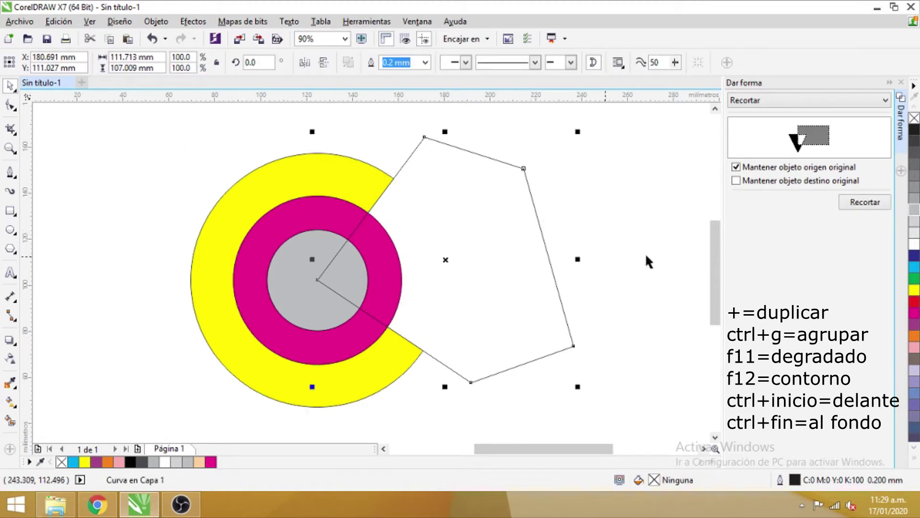
{"action": "left_click", "coordinate": [851, 204]}
{"action": "left_click", "coordinate": [325, 219]}
{"action": "left_click", "coordinate": [587, 234]}
{"action": "left_click", "coordinate": [536, 268]}
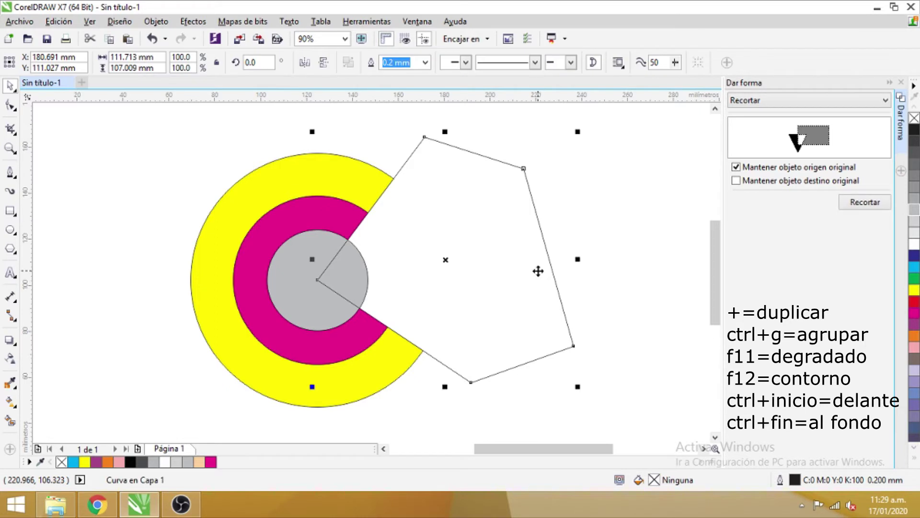
{"action": "key", "text": "Delete"}
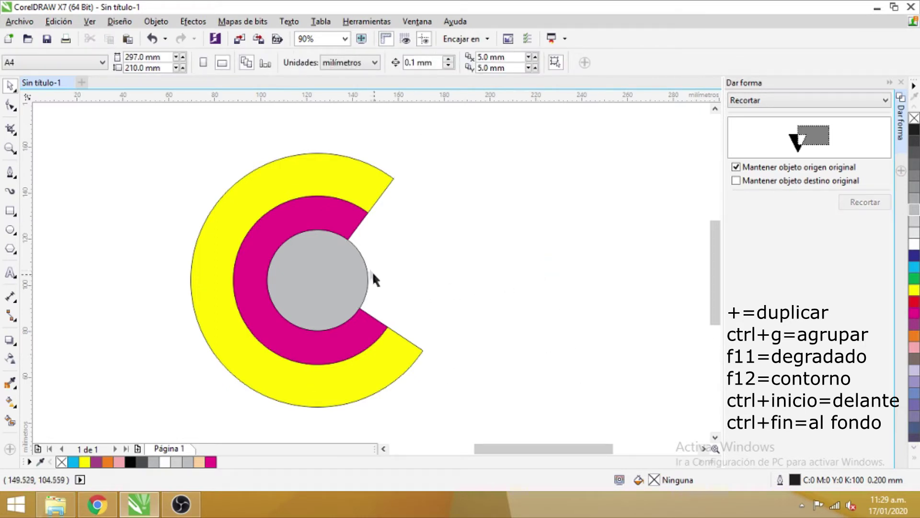
Step: Give the outer ring an elliptical fountain fill with a dark grey first colour stop
{"action": "left_click", "coordinate": [319, 266]}
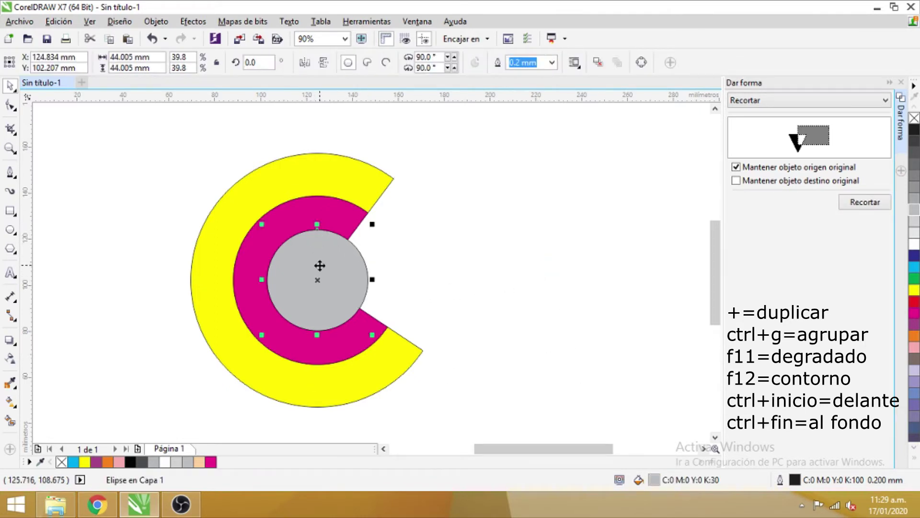
{"action": "left_click", "coordinate": [358, 188]}
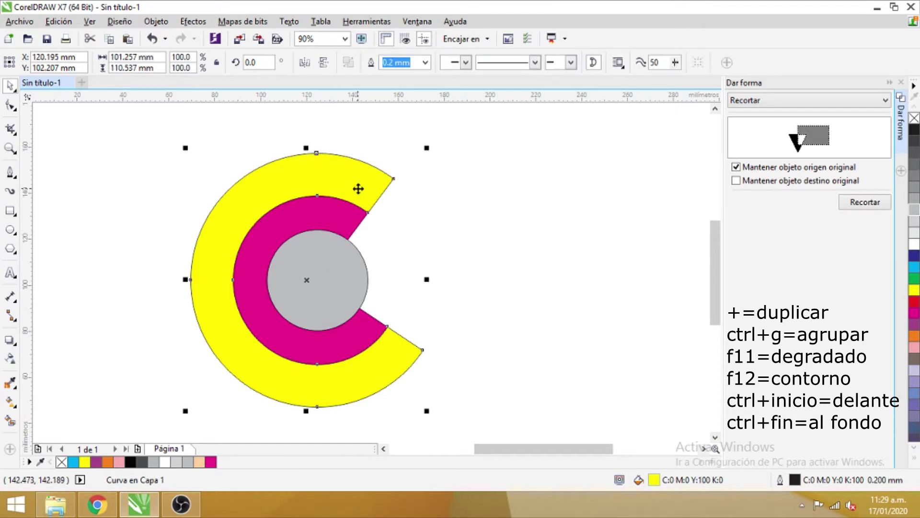
{"action": "key", "text": "F11"}
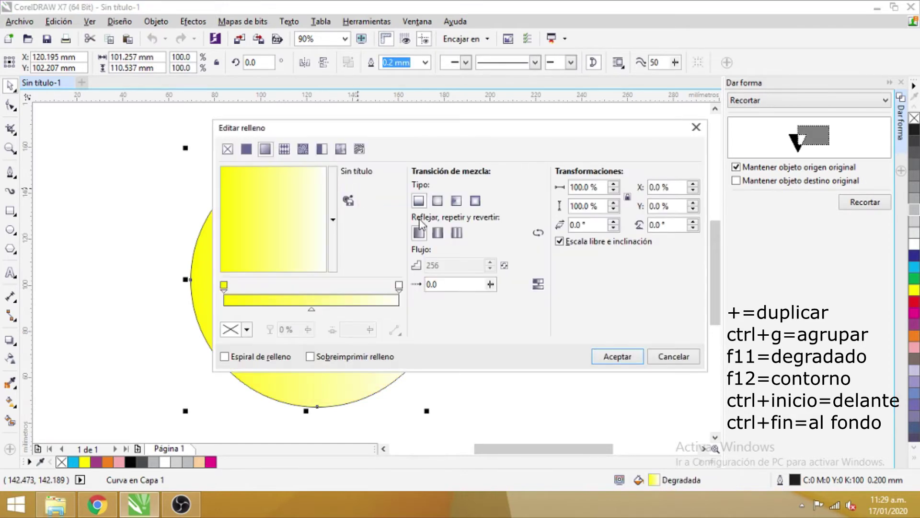
{"action": "left_click", "coordinate": [437, 202]}
{"action": "left_click", "coordinate": [223, 286]}
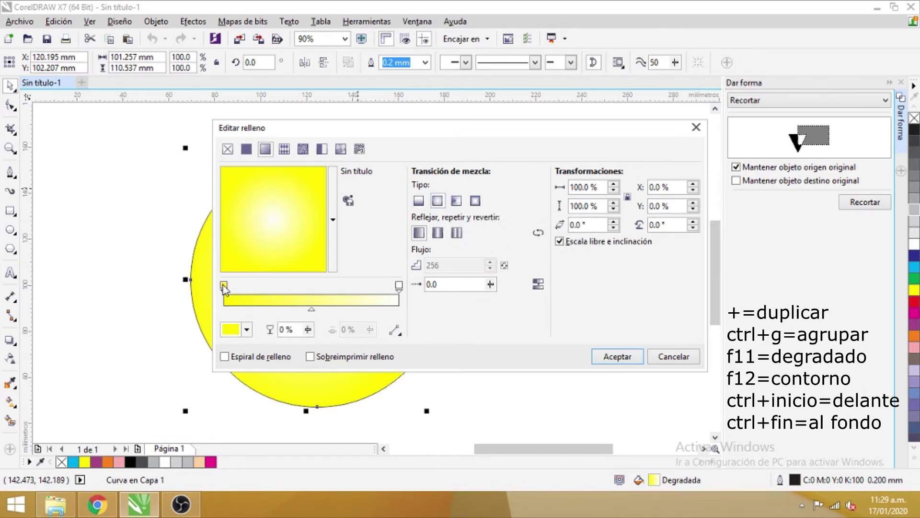
{"action": "left_click", "coordinate": [248, 331]}
{"action": "left_click_drag", "start_coordinate": [237, 260], "coordinate": [231, 276]}
{"action": "left_click", "coordinate": [408, 311]}
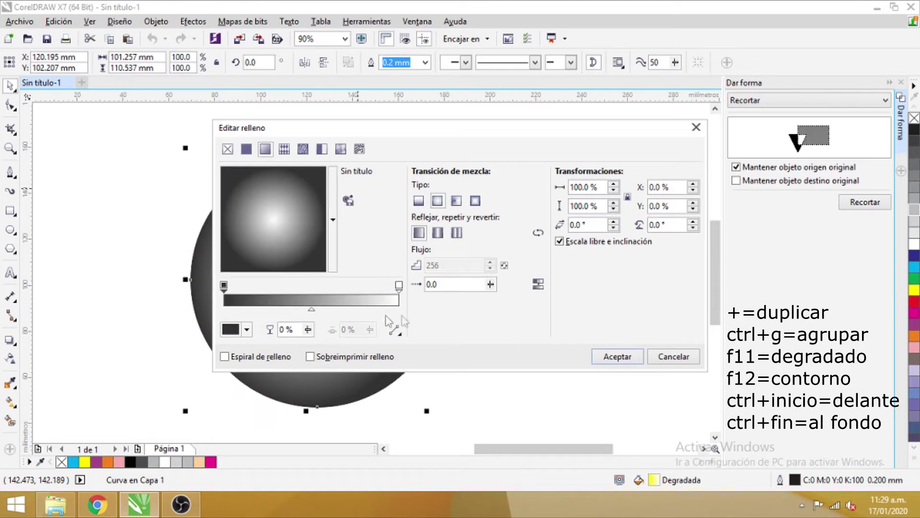
Step: Add a mid-grey colour stop at 47% to the outer ring's elliptical gradient and apply the fill
{"action": "left_click", "coordinate": [307, 287]}
{"action": "double_click", "coordinate": [305, 287]}
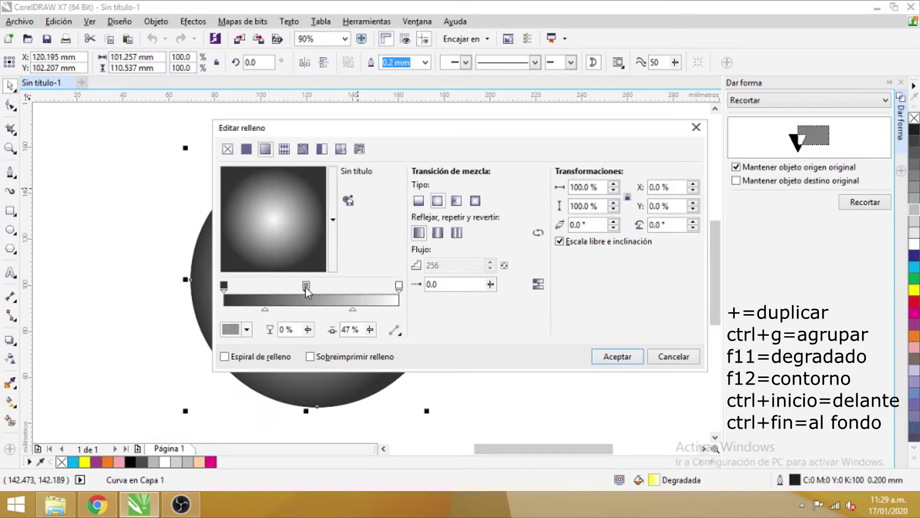
{"action": "left_click", "coordinate": [249, 329]}
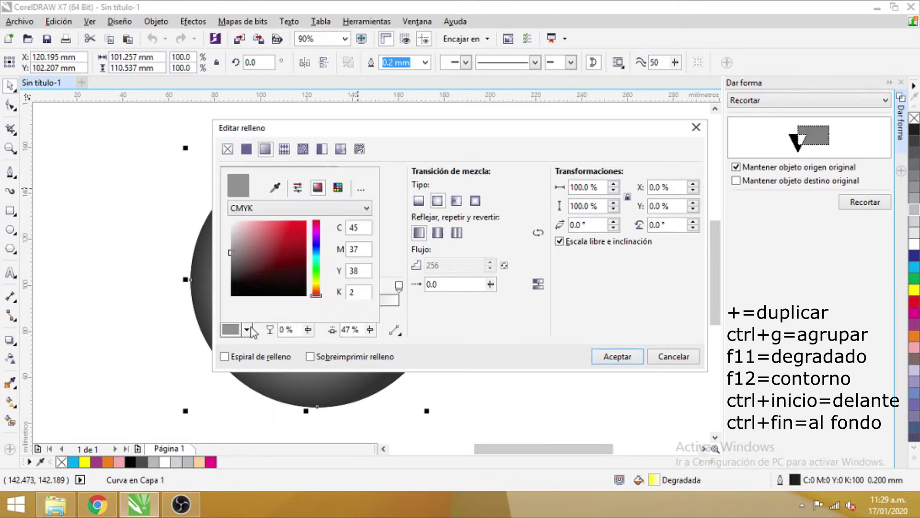
{"action": "left_click", "coordinate": [455, 331]}
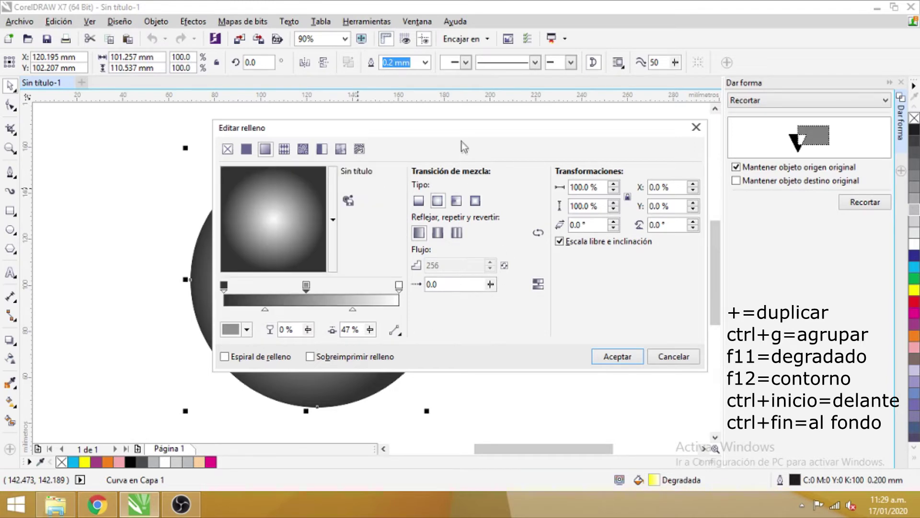
{"action": "left_click_drag", "start_coordinate": [462, 127], "coordinate": [419, 162]}
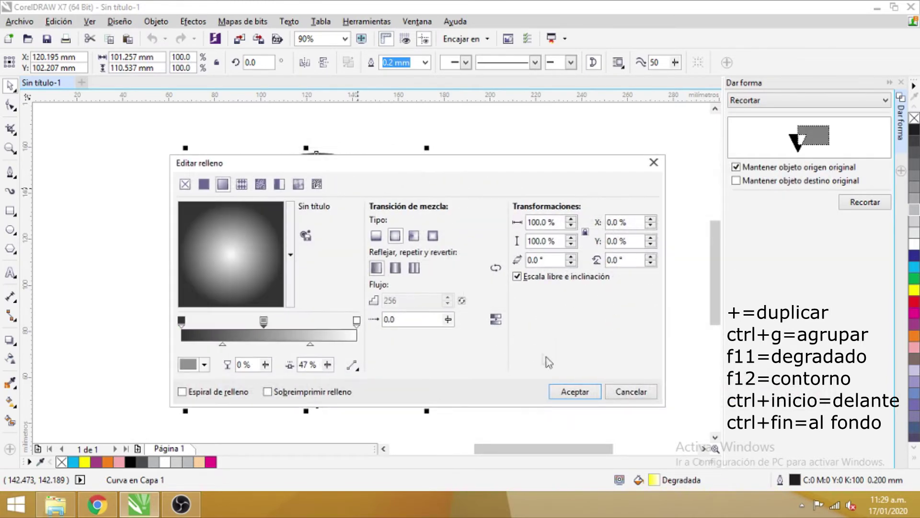
{"action": "left_click", "coordinate": [570, 391]}
Step: Reposition the outer ring's gradient from white at the magenta ring's upper edge to dark grey below the outer ring, with the middle stop at 61%
{"action": "left_click", "coordinate": [10, 402]}
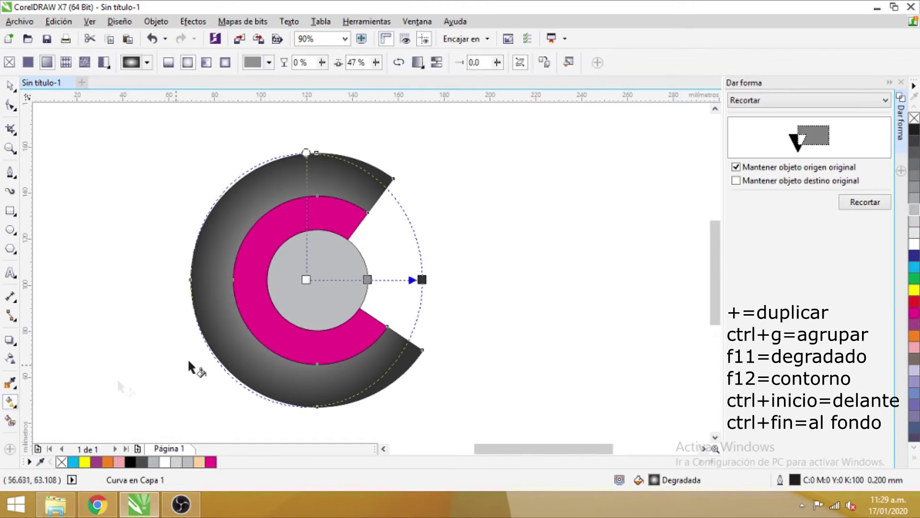
{"action": "left_click_drag", "start_coordinate": [326, 173], "coordinate": [336, 369]}
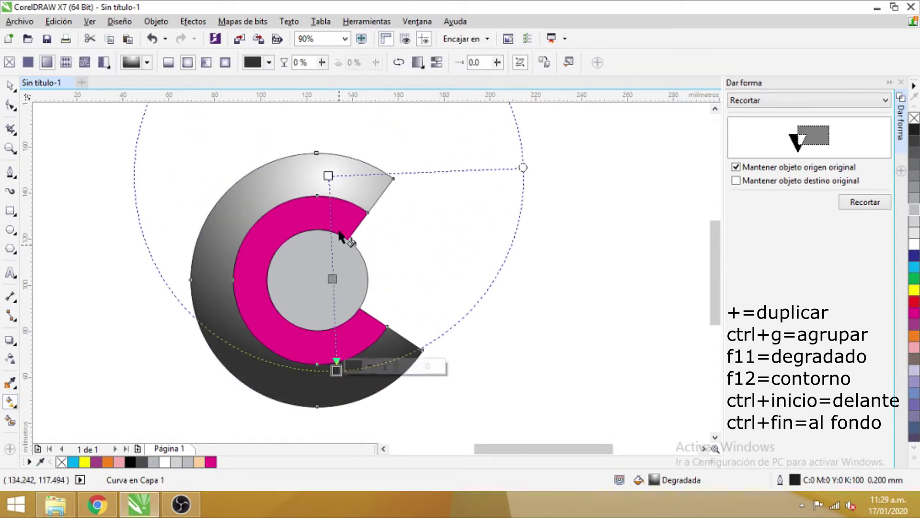
{"action": "left_click_drag", "start_coordinate": [328, 175], "coordinate": [327, 184]}
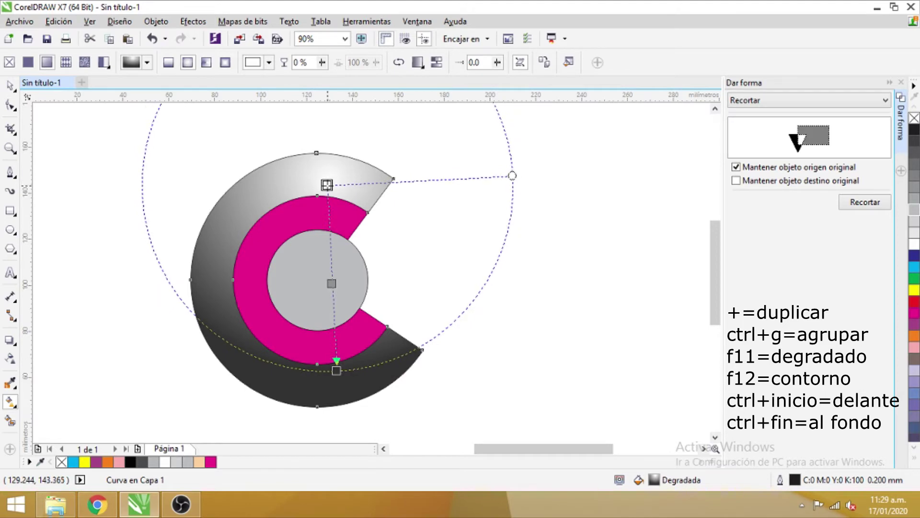
{"action": "double_click", "coordinate": [330, 283]}
{"action": "left_click_drag", "start_coordinate": [330, 283], "coordinate": [329, 238]}
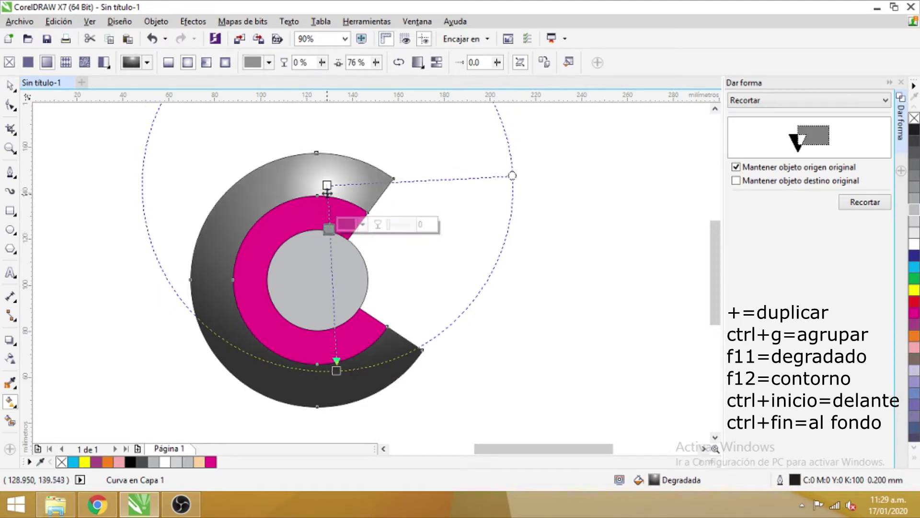
{"action": "left_click_drag", "start_coordinate": [327, 184], "coordinate": [324, 189]}
{"action": "left_click_drag", "start_coordinate": [327, 233], "coordinate": [328, 251]}
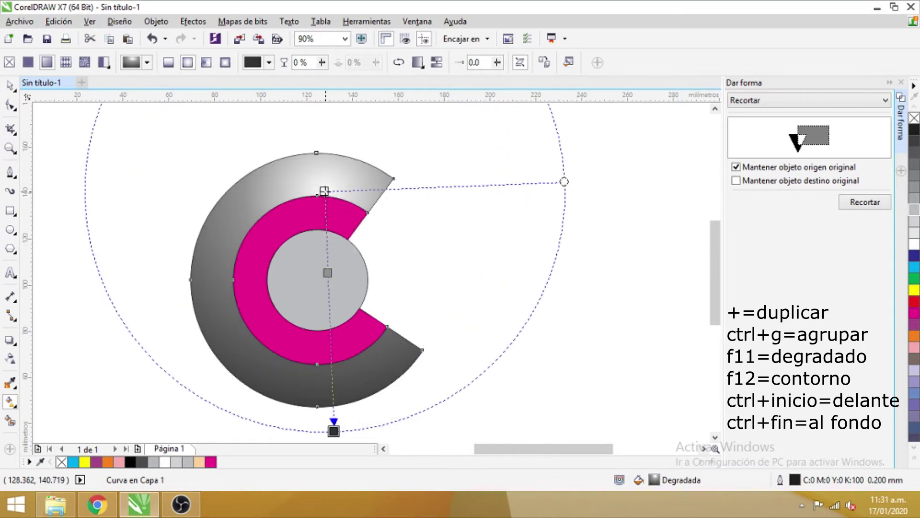
{"action": "left_click_drag", "start_coordinate": [323, 189], "coordinate": [323, 193]}
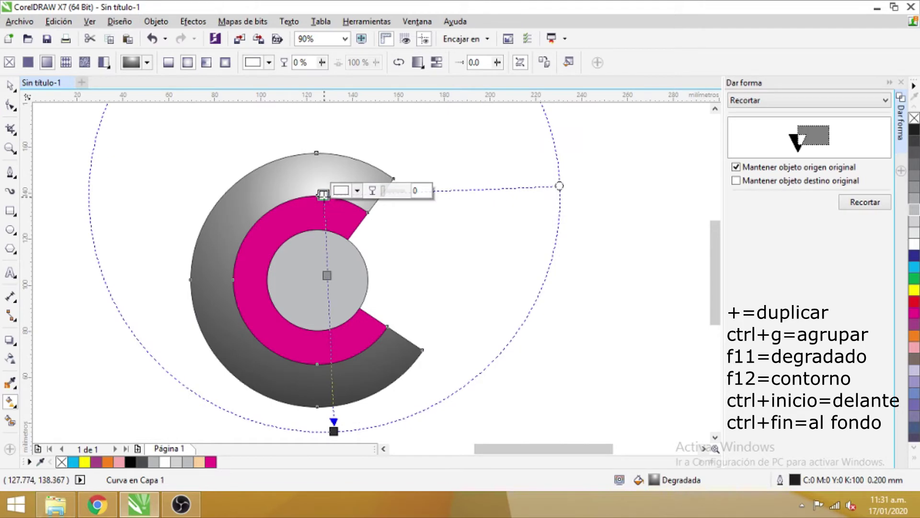
{"action": "left_click_drag", "start_coordinate": [333, 431], "coordinate": [334, 447]}
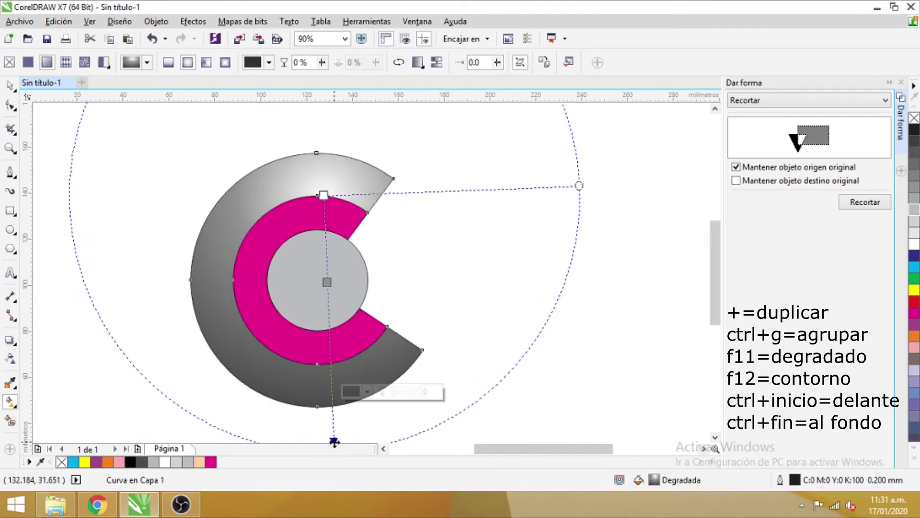
{"action": "double_click", "coordinate": [327, 294]}
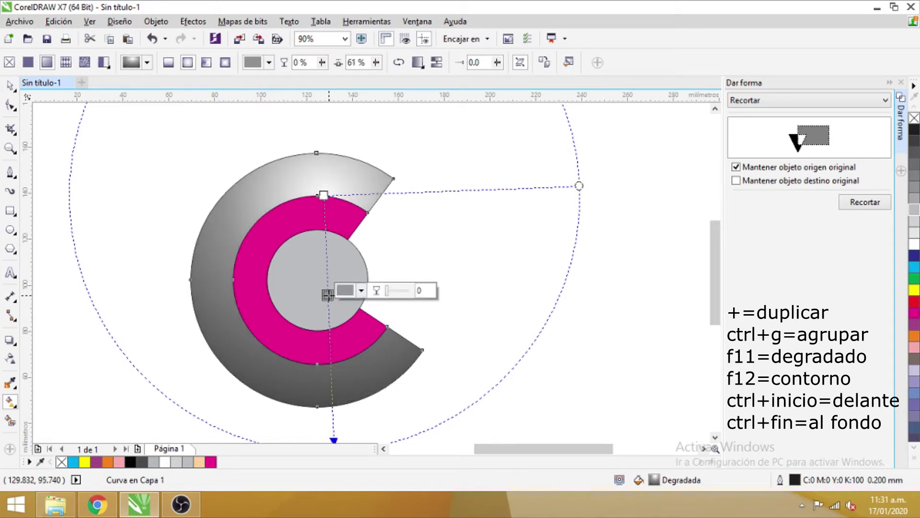
Step: Copy the outer ring's gradient fill onto the magenta inner ring
{"action": "left_click", "coordinate": [10, 87]}
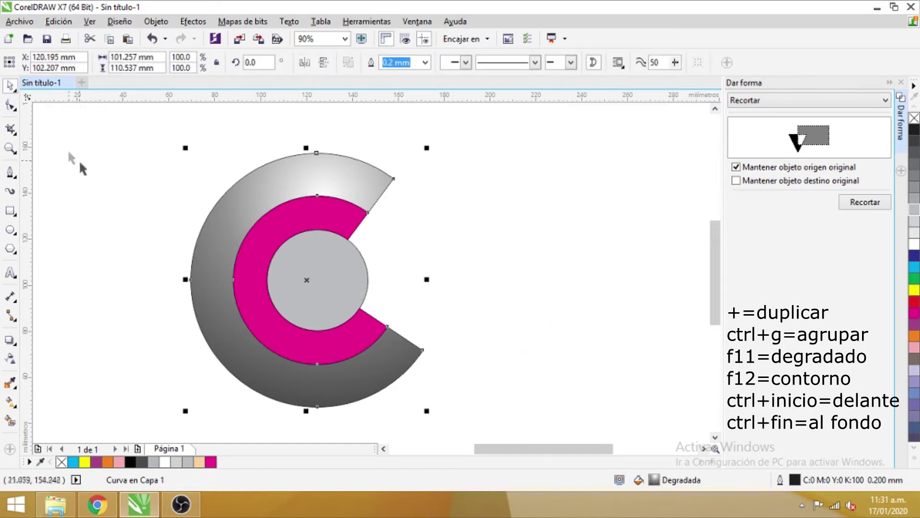
{"action": "left_click_drag", "start_coordinate": [660, 485], "coordinate": [337, 225]}
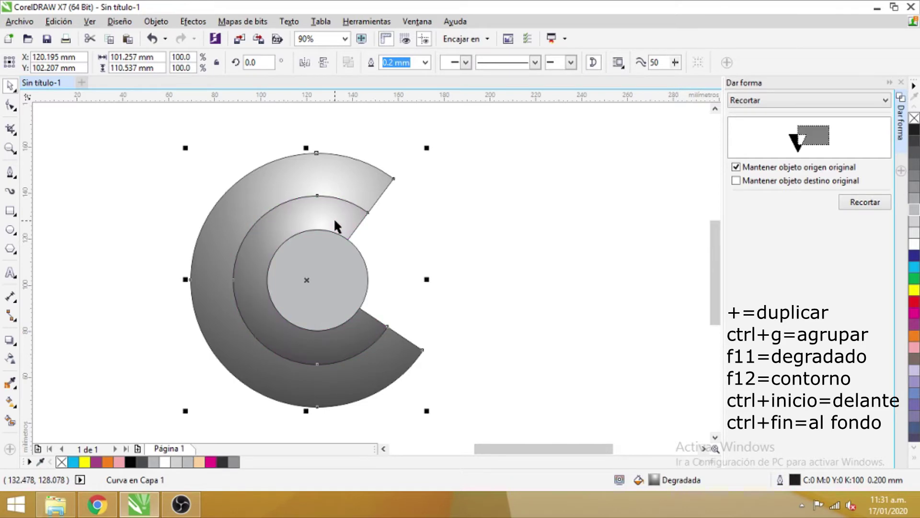
{"action": "left_click", "coordinate": [445, 232]}
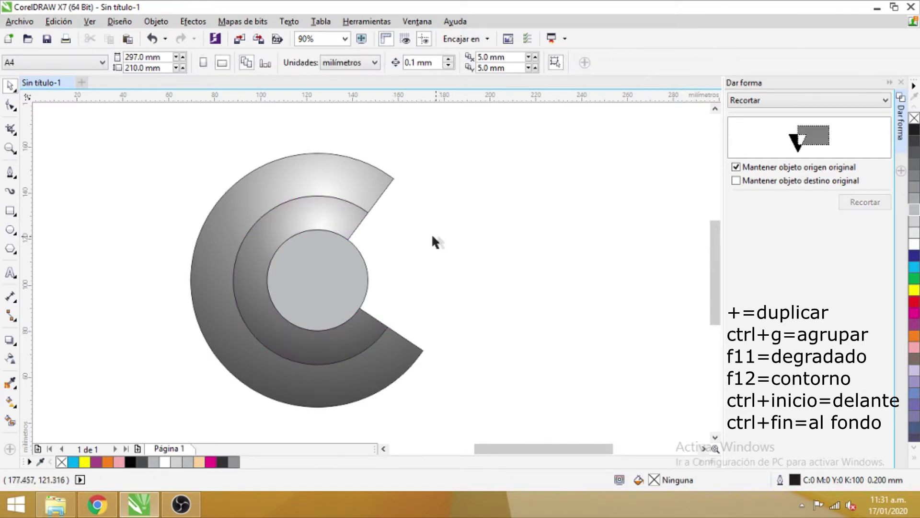
Step: Reverse the inner ring's gradient to run from white at its lower part to dark grey above it, with the middle stop at 51%
{"action": "left_click", "coordinate": [336, 212]}
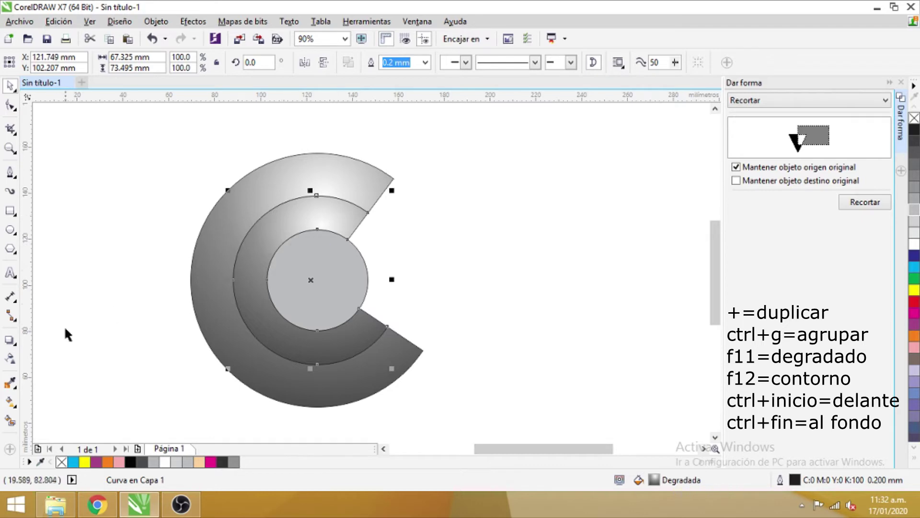
{"action": "left_click", "coordinate": [10, 402]}
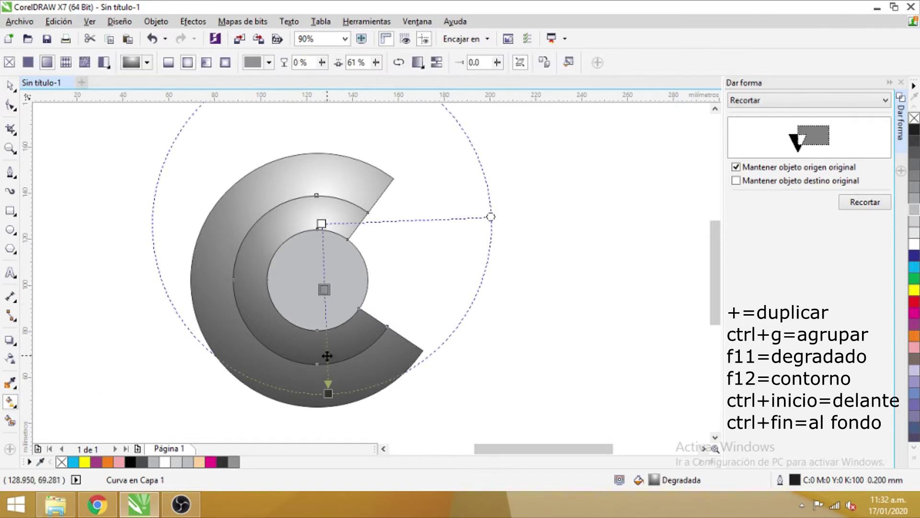
{"action": "left_click_drag", "start_coordinate": [325, 381], "coordinate": [319, 181]}
{"action": "left_click_drag", "start_coordinate": [319, 180], "coordinate": [321, 172]}
{"action": "left_click_drag", "start_coordinate": [314, 312], "coordinate": [325, 333]}
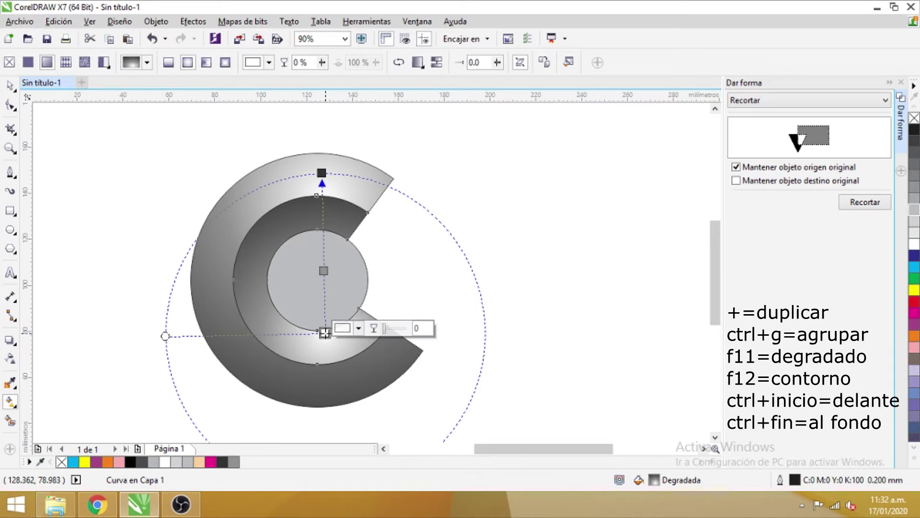
{"action": "double_click", "coordinate": [322, 251]}
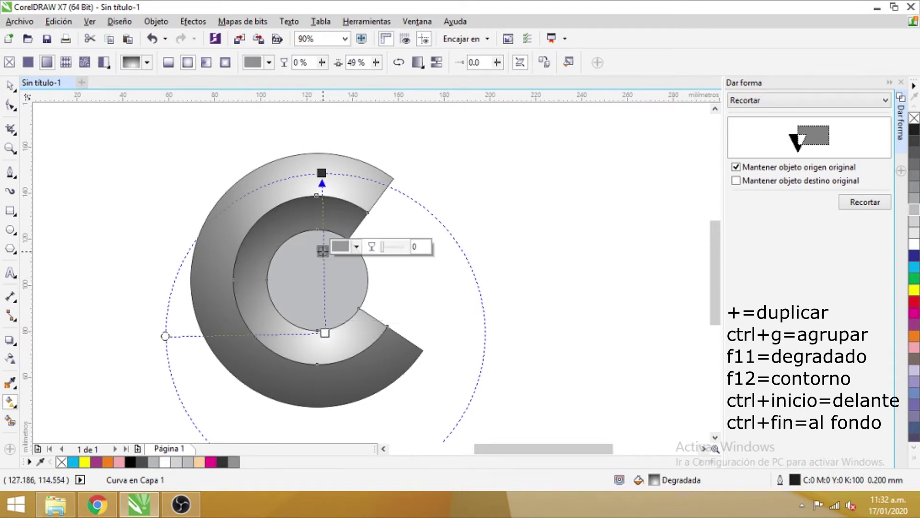
{"action": "left_click_drag", "start_coordinate": [322, 251], "coordinate": [324, 254]}
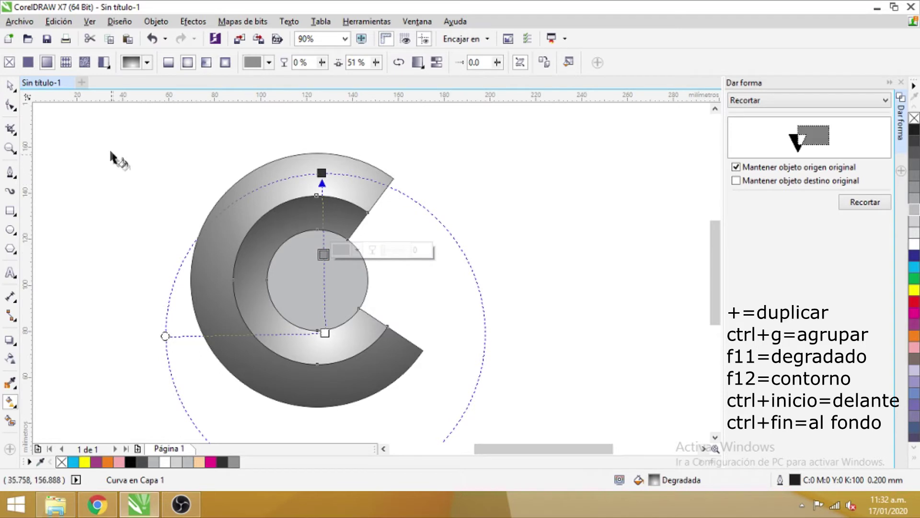
{"action": "left_click", "coordinate": [7, 86]}
Step: Delete the light grey circle in the centre of the rings
{"action": "left_click", "coordinate": [134, 209]}
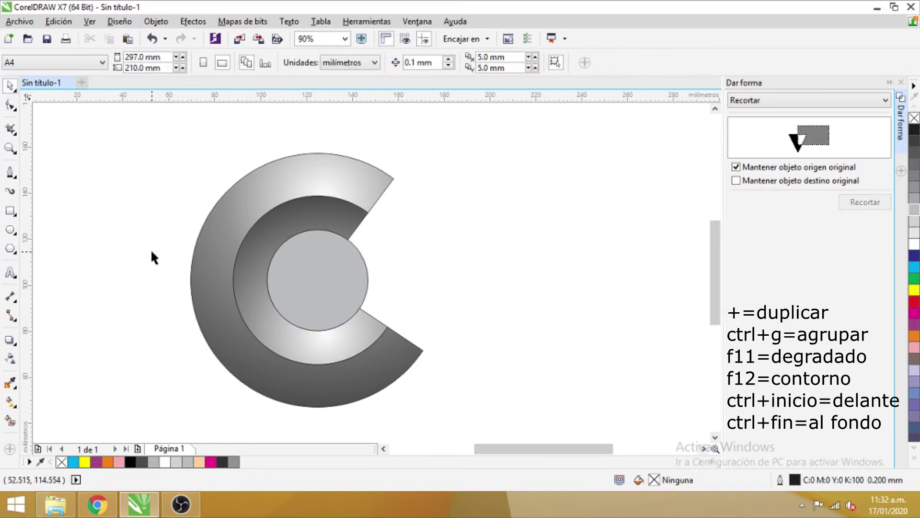
{"action": "left_click", "coordinate": [319, 280]}
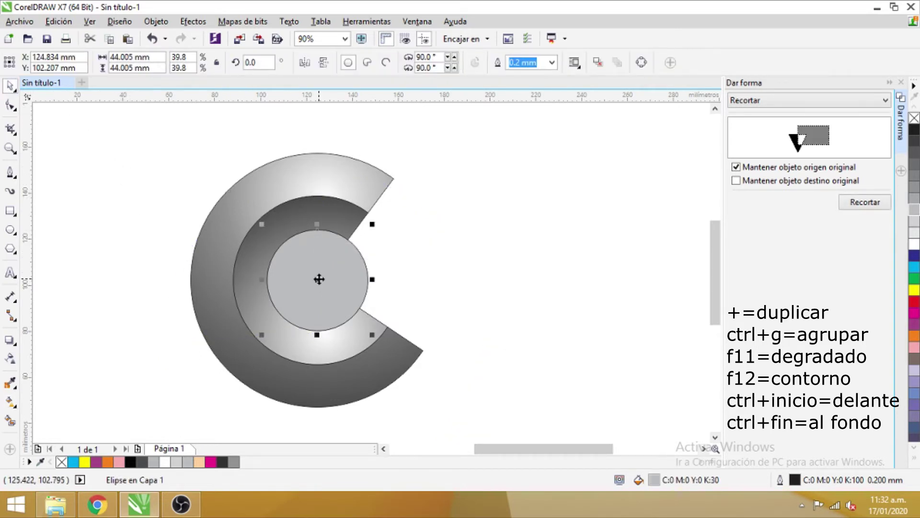
{"action": "key", "text": "Delete"}
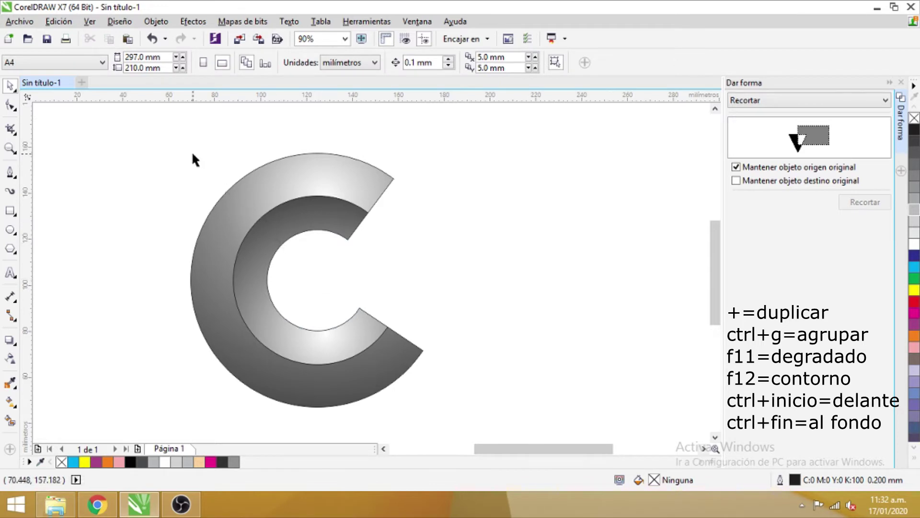
Step: Give both rings a 10% black outline colour
{"action": "left_click_drag", "start_coordinate": [145, 112], "coordinate": [450, 410]}
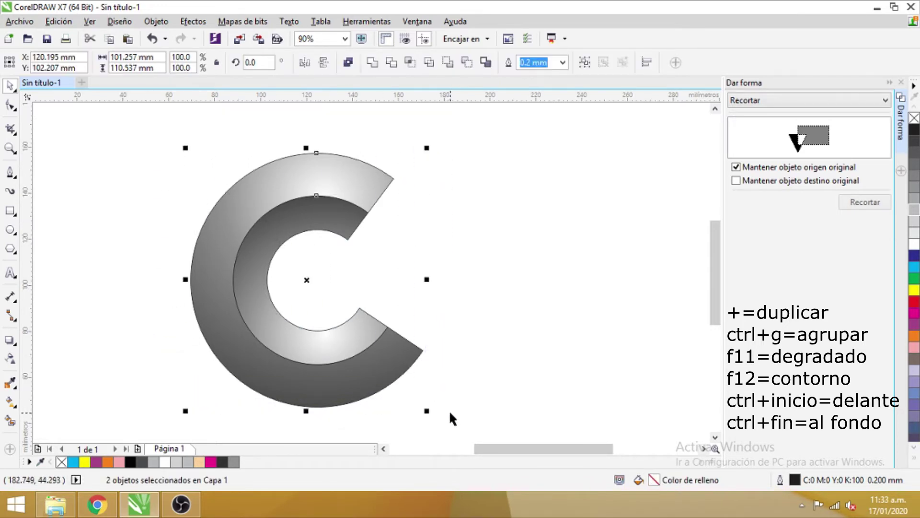
{"action": "right_click", "coordinate": [914, 234]}
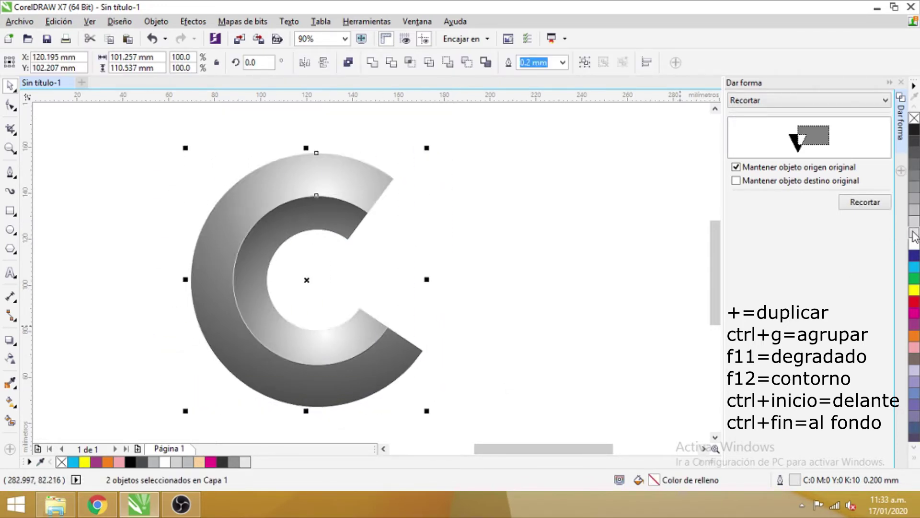
Step: Try outline widths of 2.5 mm, 2.0 mm and 1.0 mm on both rings
{"action": "left_click", "coordinate": [563, 62]}
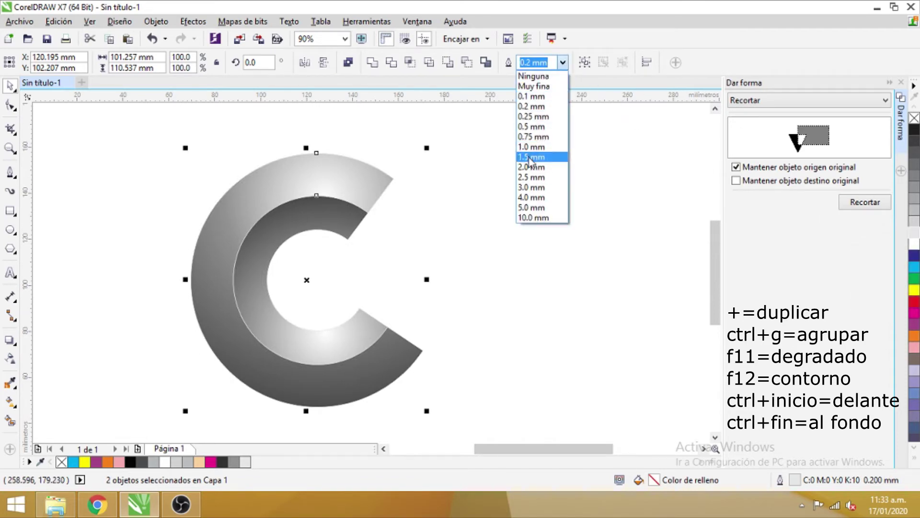
{"action": "left_click", "coordinate": [531, 177]}
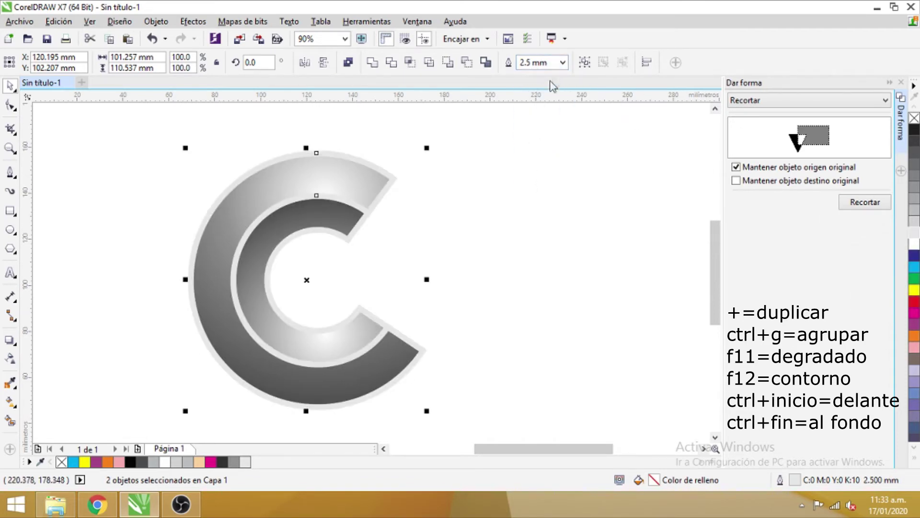
{"action": "left_click", "coordinate": [564, 65]}
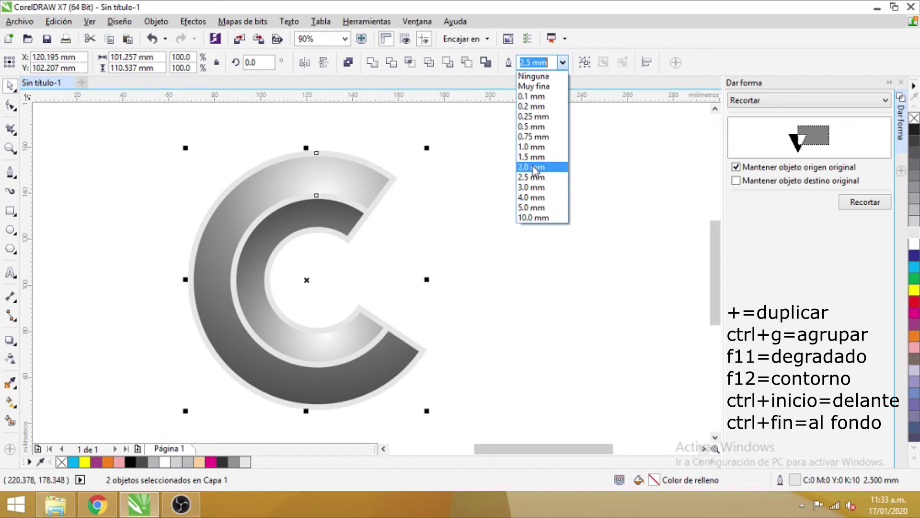
{"action": "left_click", "coordinate": [535, 168]}
{"action": "left_click", "coordinate": [563, 63]}
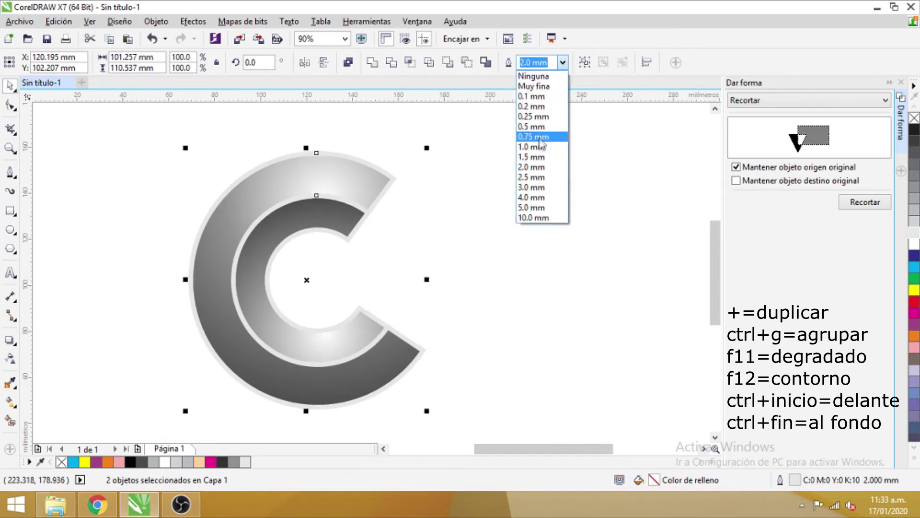
{"action": "left_click", "coordinate": [537, 146]}
Step: Set the outline width of both rings to 0.5 mm and deselect them
{"action": "left_click", "coordinate": [562, 63]}
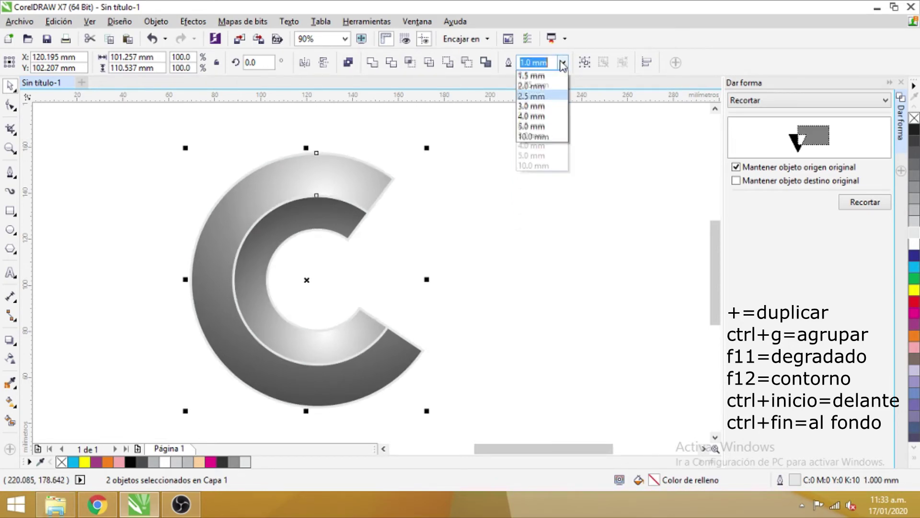
{"action": "left_click", "coordinate": [534, 125]}
{"action": "left_click", "coordinate": [520, 161]}
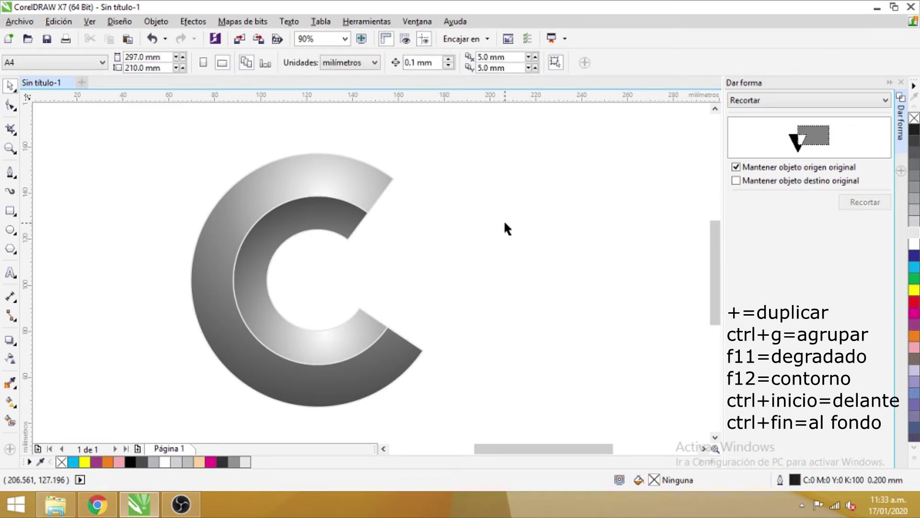
Step: Extrude the outer ring toward the upper right, with the vanishing point offset about 70.5 mm horizontally and 46.7 mm vertically
{"action": "left_click", "coordinate": [332, 181]}
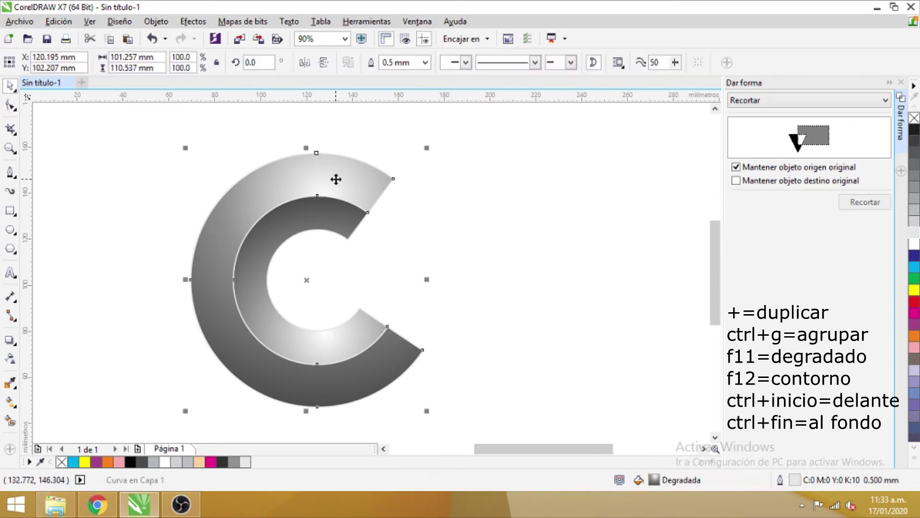
{"action": "left_click", "coordinate": [12, 342]}
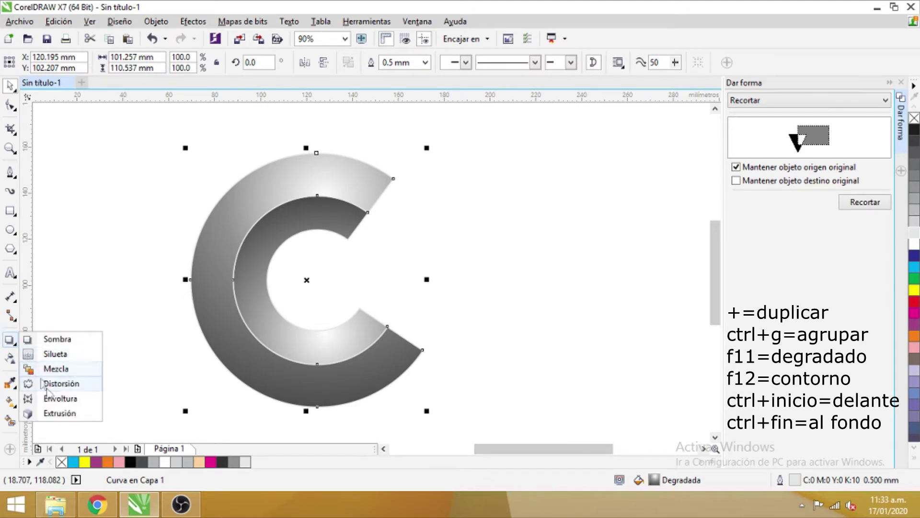
{"action": "left_click", "coordinate": [60, 413]}
{"action": "mouse_move", "coordinate": [354, 192]}
{"action": "left_mouse_down"}
{"action": "mouse_move", "coordinate": [453, 160]}
{"action": "mouse_move", "coordinate": [466, 160]}
{"action": "mouse_move", "coordinate": [463, 167]}
{"action": "left_mouse_up"}
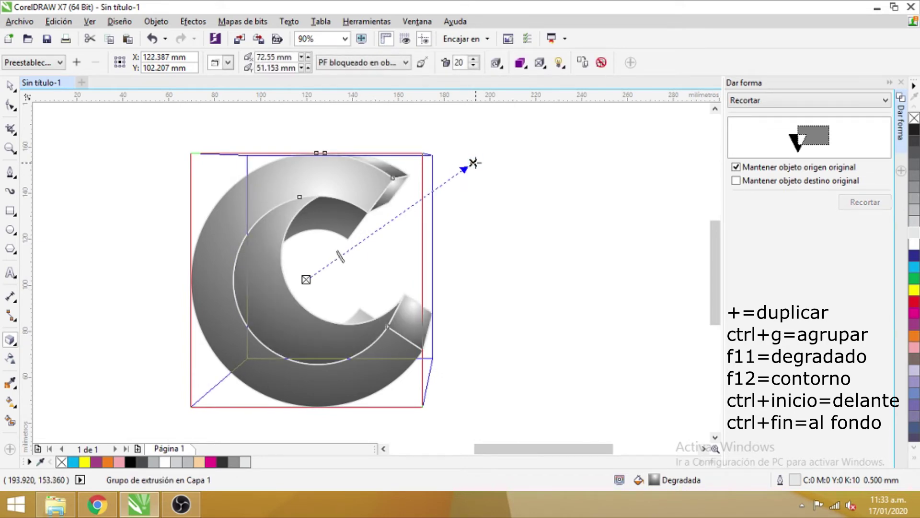
{"action": "left_click_drag", "start_coordinate": [474, 163], "coordinate": [465, 174]}
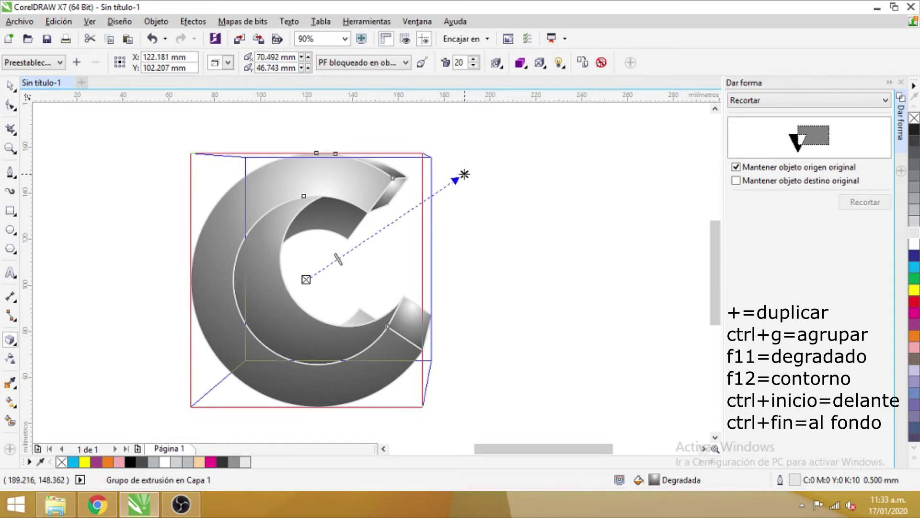
Step: Break apart the outer ring's extrusion group
{"action": "left_click", "coordinate": [13, 89]}
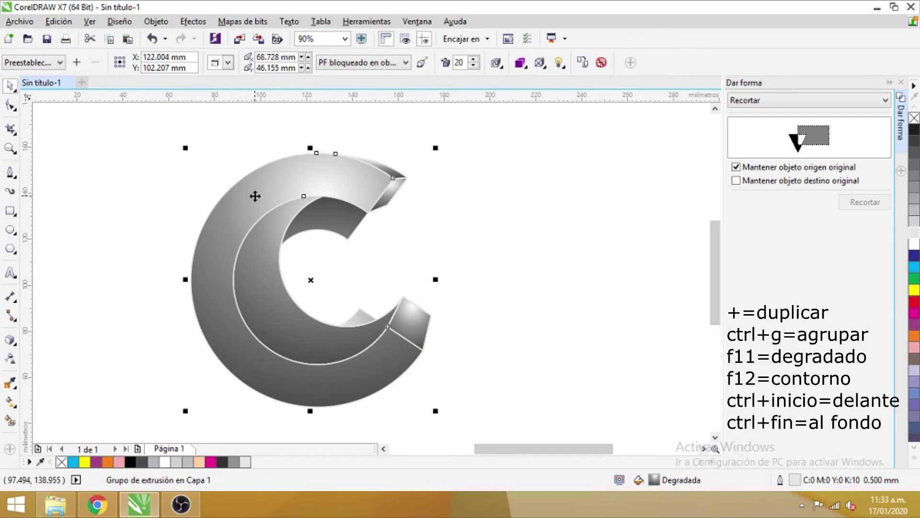
{"action": "left_click", "coordinate": [10, 339]}
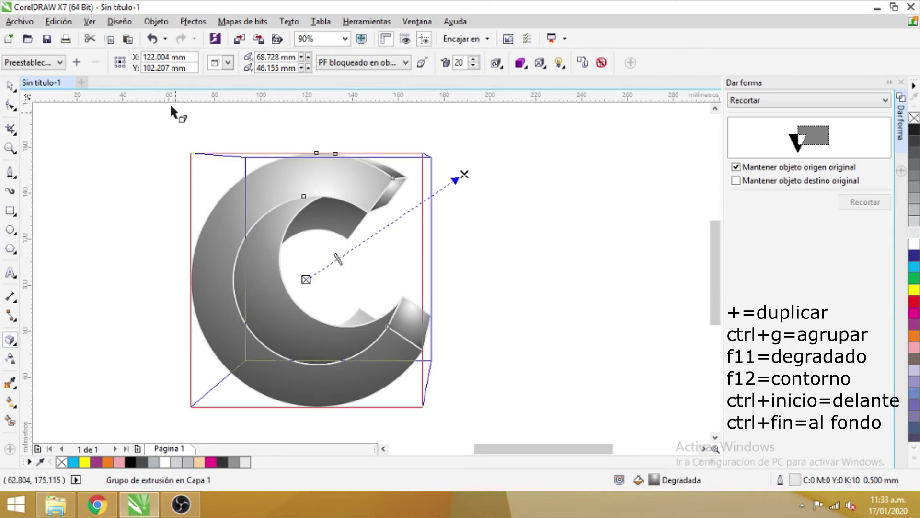
{"action": "left_click", "coordinate": [156, 21]}
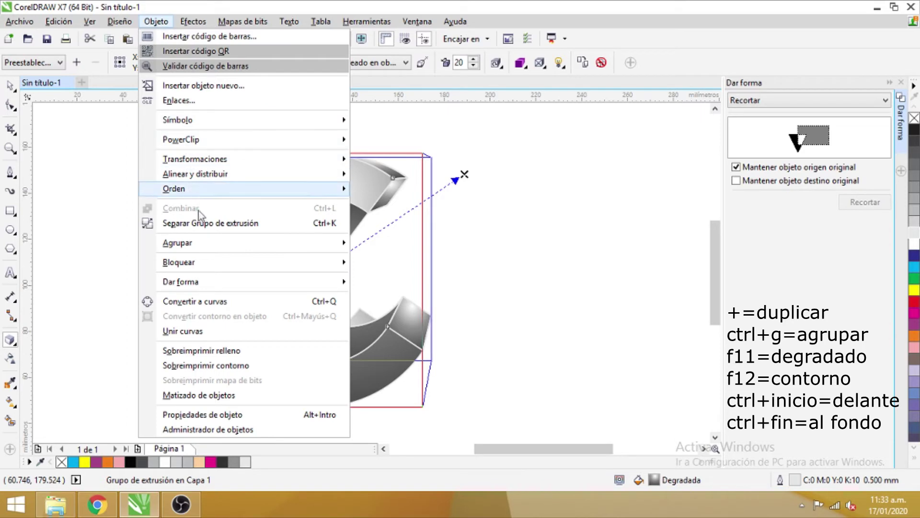
{"action": "left_click", "coordinate": [261, 221]}
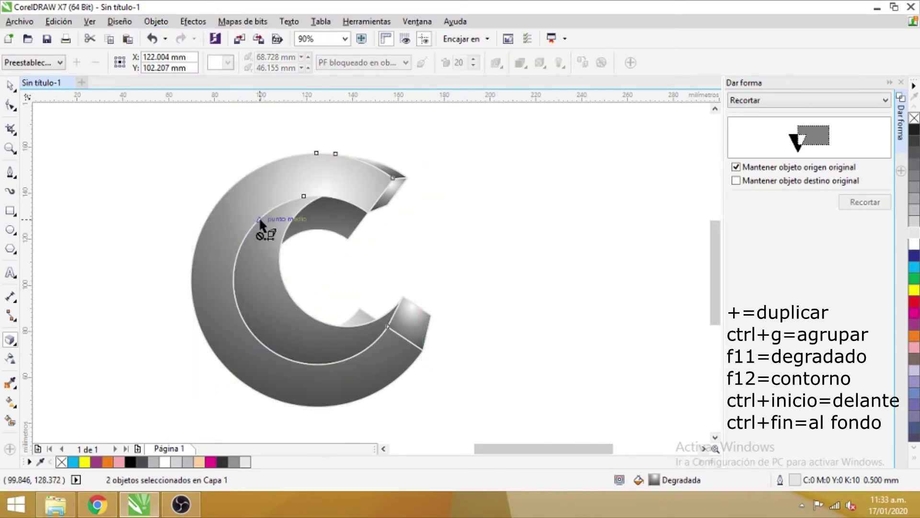
{"action": "key", "text": "space"}
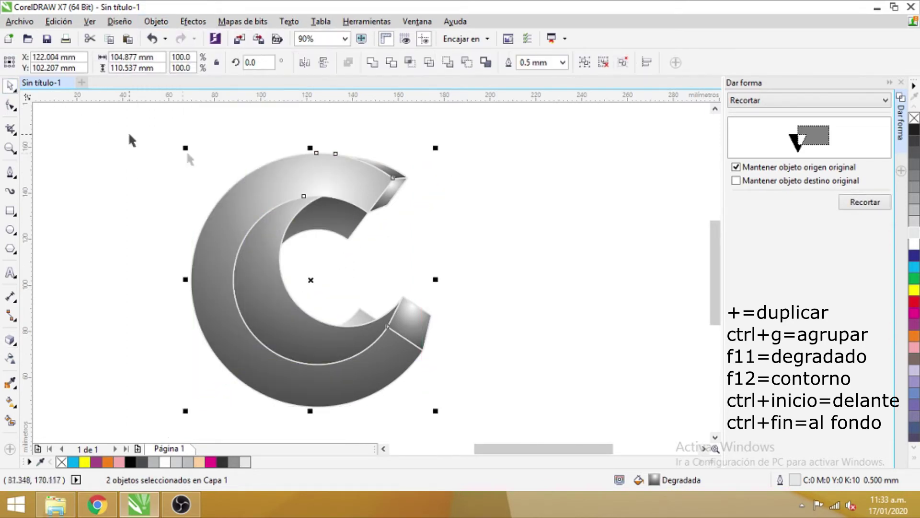
Step: Ungroup all the faces extruded from the outer ring
{"action": "left_click", "coordinate": [446, 192]}
{"action": "left_click", "coordinate": [333, 181]}
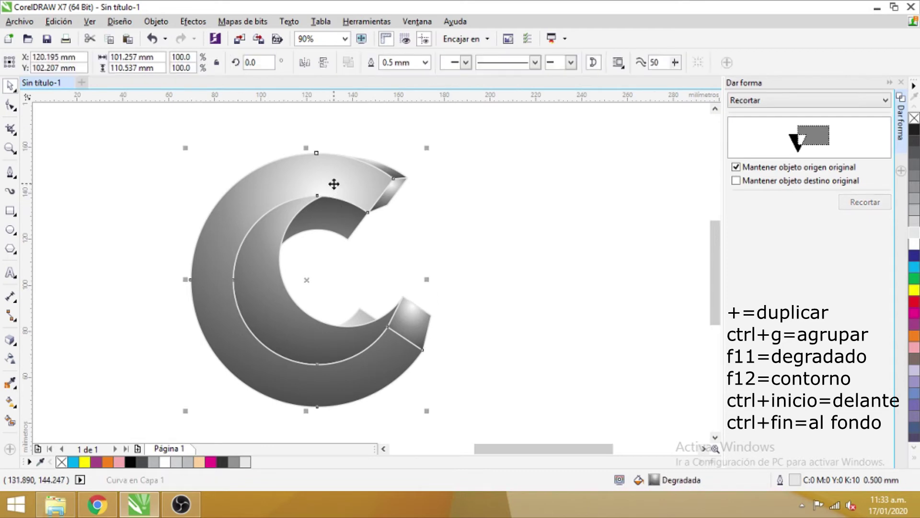
{"action": "left_click", "coordinate": [156, 22]}
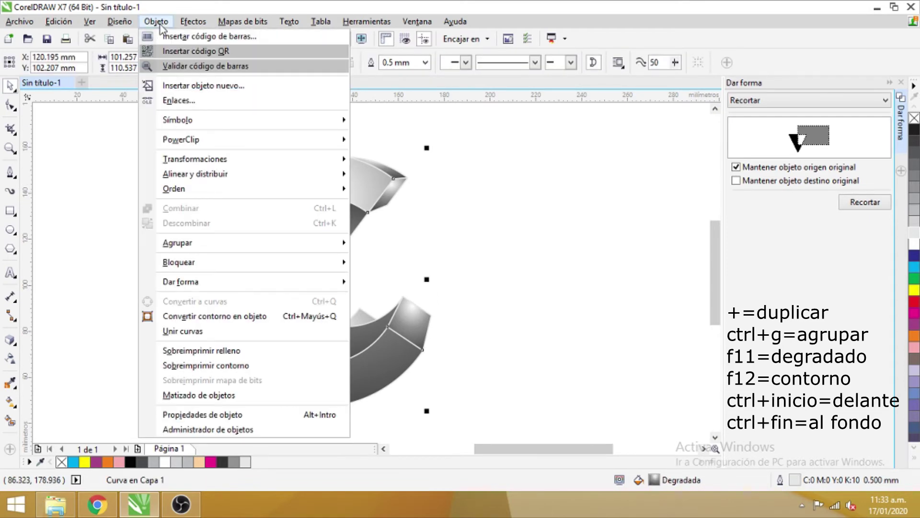
{"action": "left_click", "coordinate": [107, 150]}
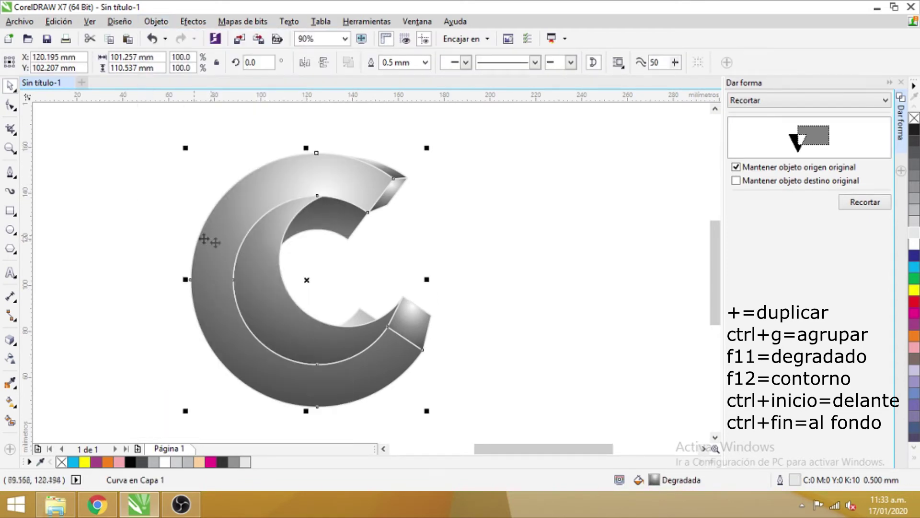
{"action": "key", "text": "ctrl+g"}
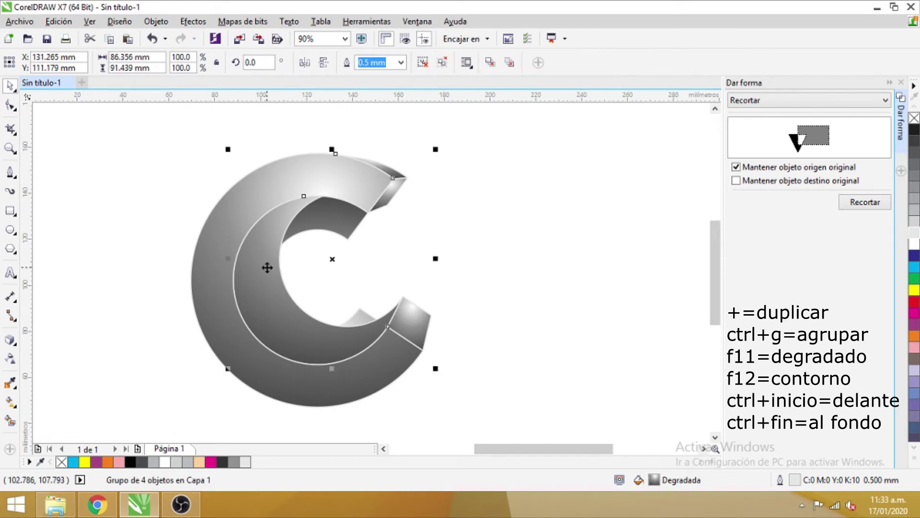
{"action": "right_click", "coordinate": [267, 268]}
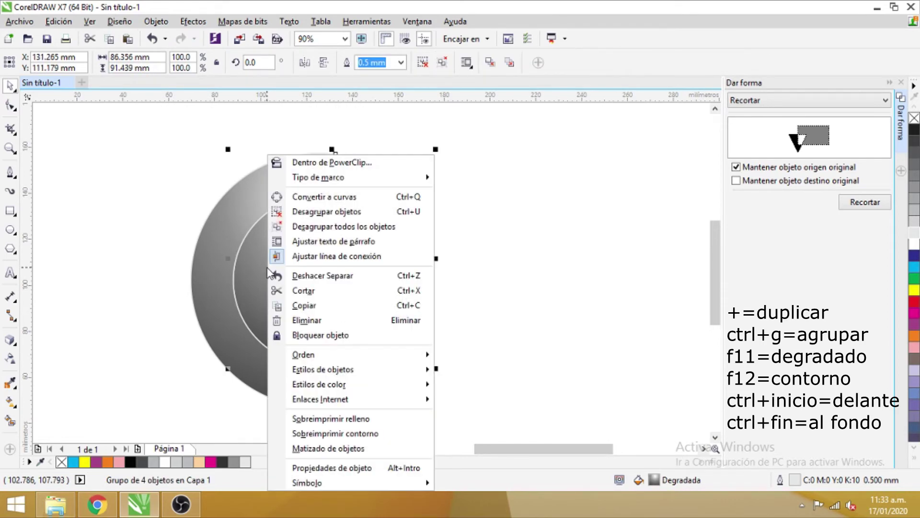
{"action": "left_click", "coordinate": [332, 230]}
Step: Delete the outer ring's inner extruded face that covers the smaller ring
{"action": "left_click", "coordinate": [269, 292]}
{"action": "left_click", "coordinate": [485, 267]}
{"action": "left_click", "coordinate": [267, 312]}
{"action": "key", "text": "ctrl+Home"}
{"action": "key", "text": "Escape"}
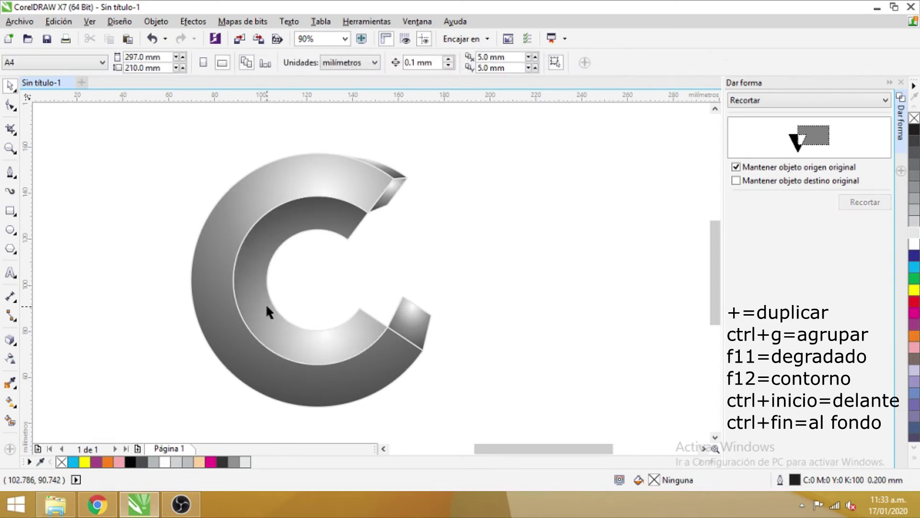
Step: Delete the extruded end faces at both openings of the outer ring
{"action": "left_click", "coordinate": [388, 204]}
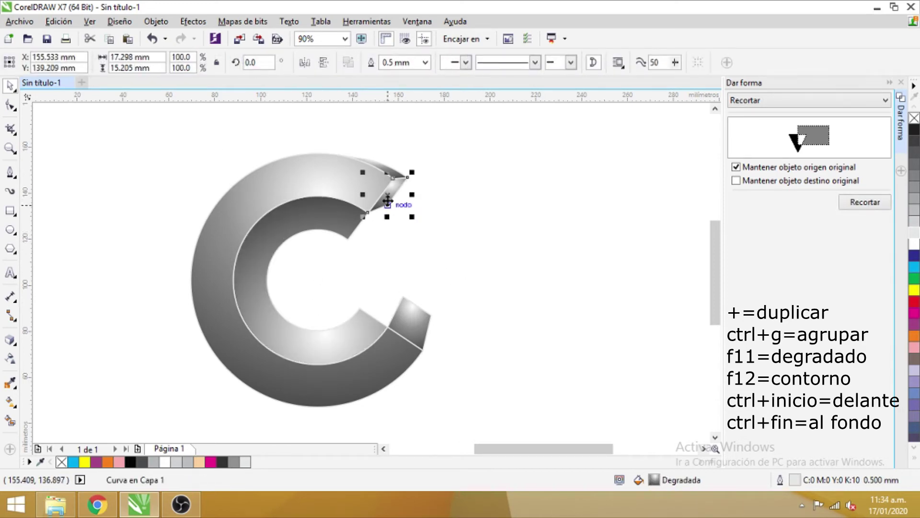
{"action": "key", "text": "Escape"}
{"action": "left_click", "coordinate": [408, 316]}
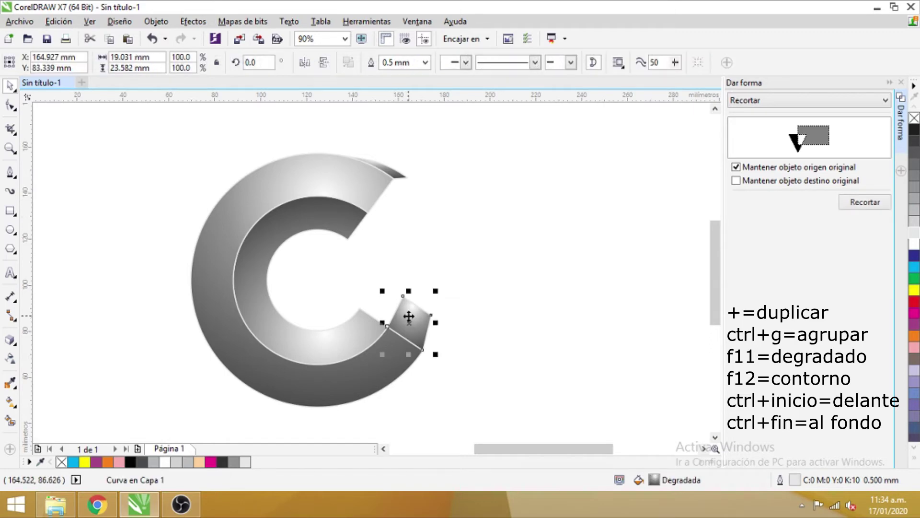
{"action": "key", "text": "Delete"}
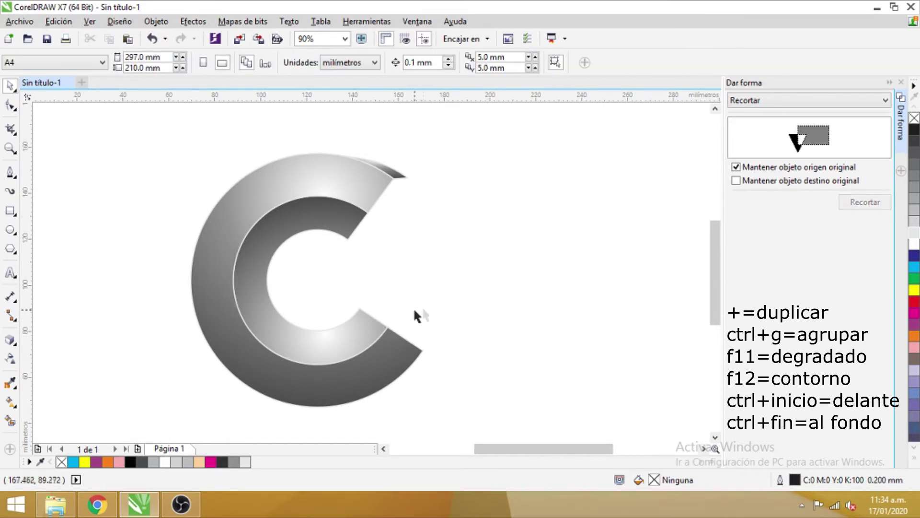
Step: Extrude the inner ring toward the upper right, with the vanishing point offset about 59.8 mm horizontally and 29.1 mm vertically
{"action": "left_click", "coordinate": [345, 330]}
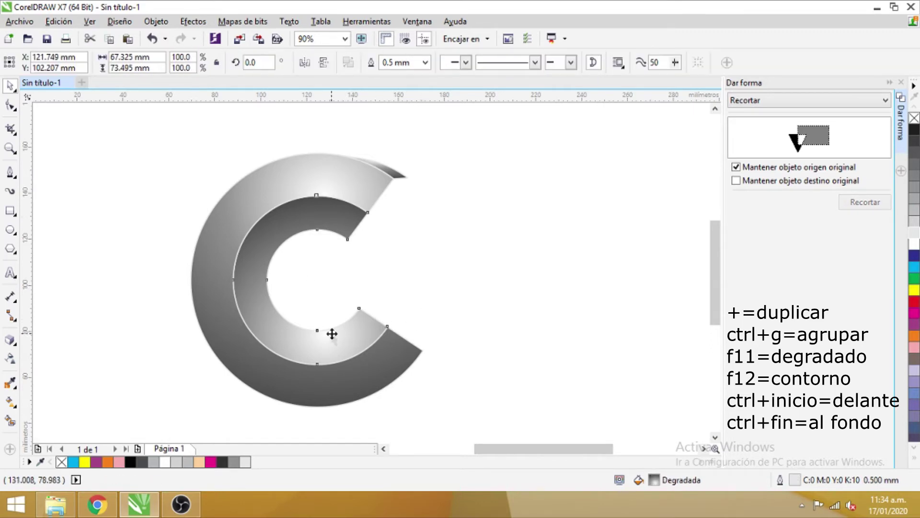
{"action": "left_click", "coordinate": [10, 340]}
{"action": "left_click_drag", "start_coordinate": [280, 329], "coordinate": [447, 211]}
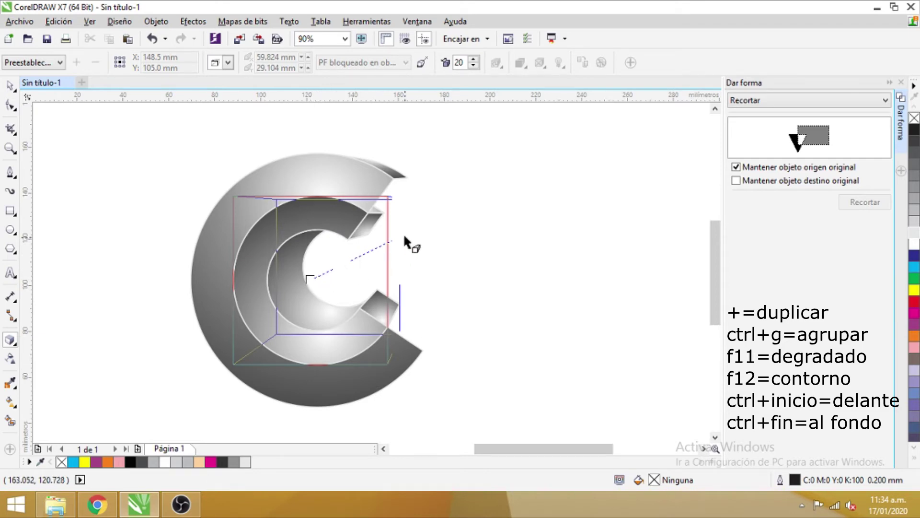
{"action": "left_click", "coordinate": [877, 8]}
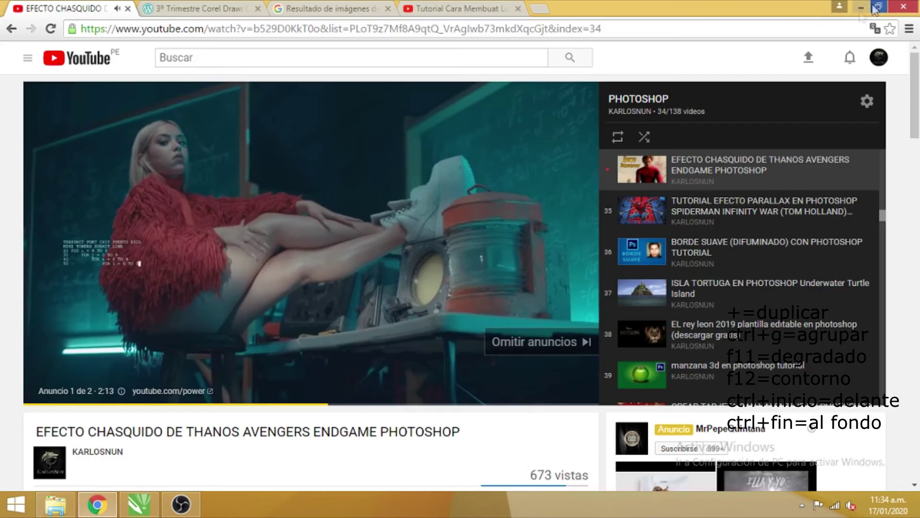
{"action": "left_click", "coordinate": [154, 503]}
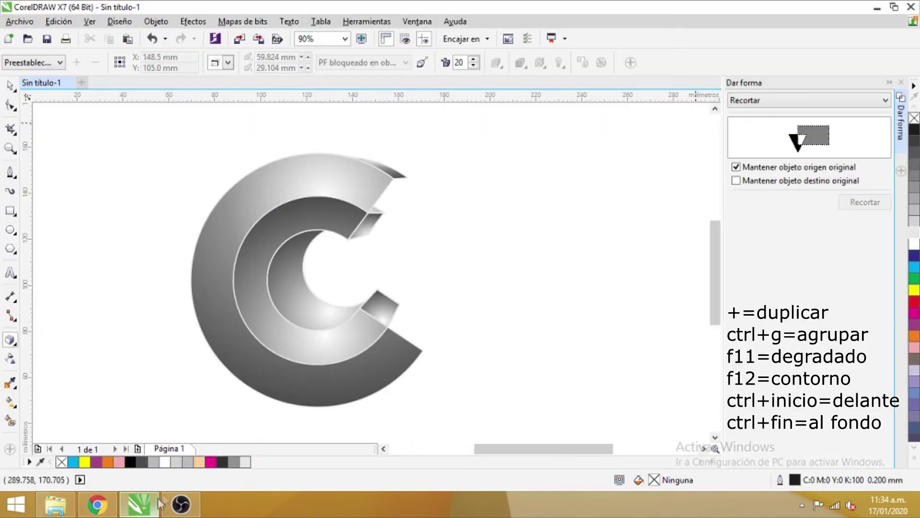
{"action": "left_click", "coordinate": [295, 298]}
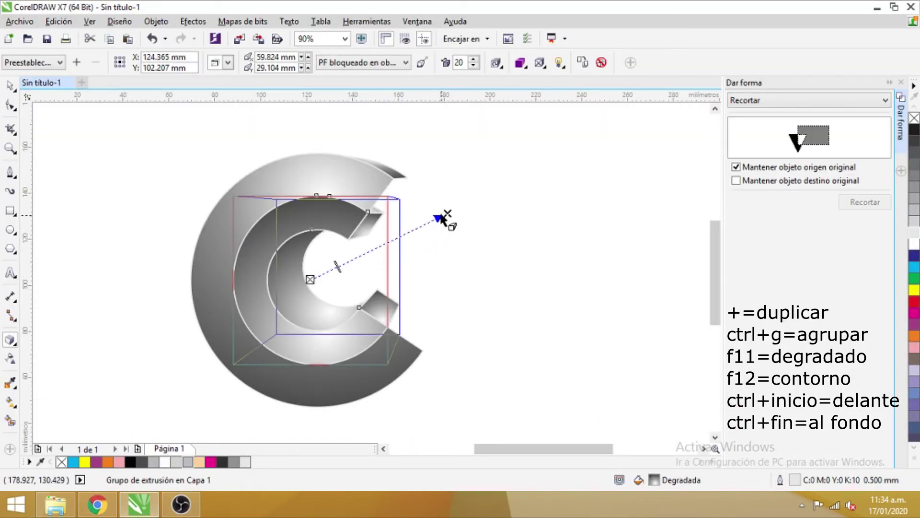
Step: Reduce the inner ring's extrusion depth to 9 and move its vanishing point to about 54.5 mm horizontally and 27.9 mm vertically
{"action": "left_click_drag", "start_coordinate": [442, 217], "coordinate": [415, 228]}
{"action": "left_click_drag", "start_coordinate": [332, 271], "coordinate": [316, 277]}
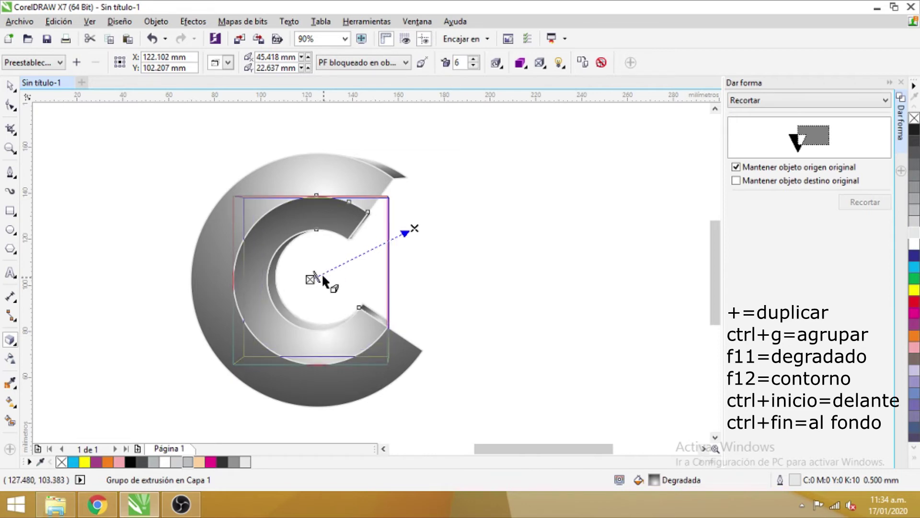
{"action": "mouse_move", "coordinate": [315, 277]}
{"action": "left_mouse_down"}
{"action": "mouse_move", "coordinate": [324, 278]}
{"action": "mouse_move", "coordinate": [314, 280]}
{"action": "left_mouse_up"}
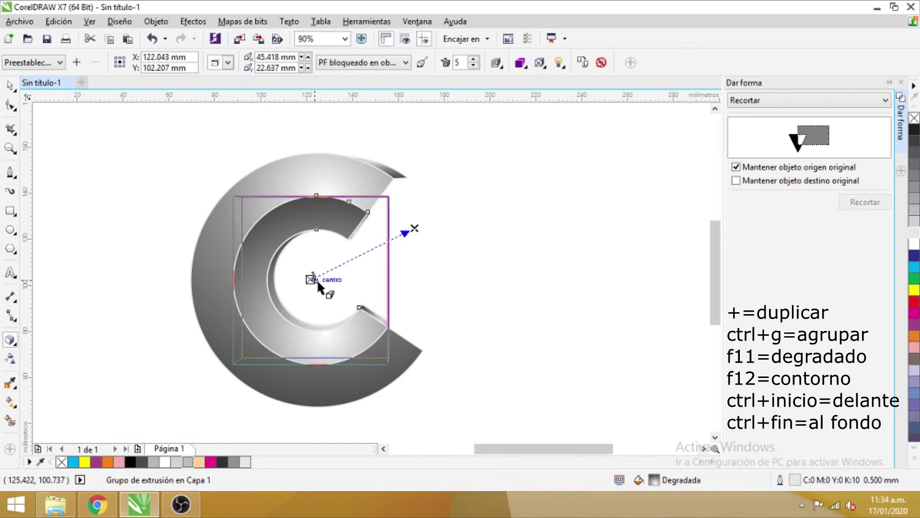
{"action": "left_click_drag", "start_coordinate": [414, 228], "coordinate": [424, 222]}
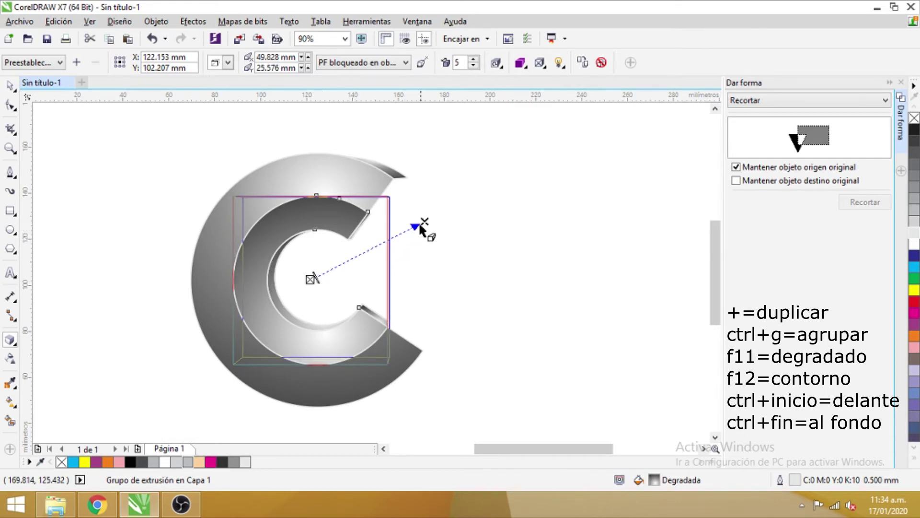
{"action": "left_click_drag", "start_coordinate": [425, 221], "coordinate": [435, 215]}
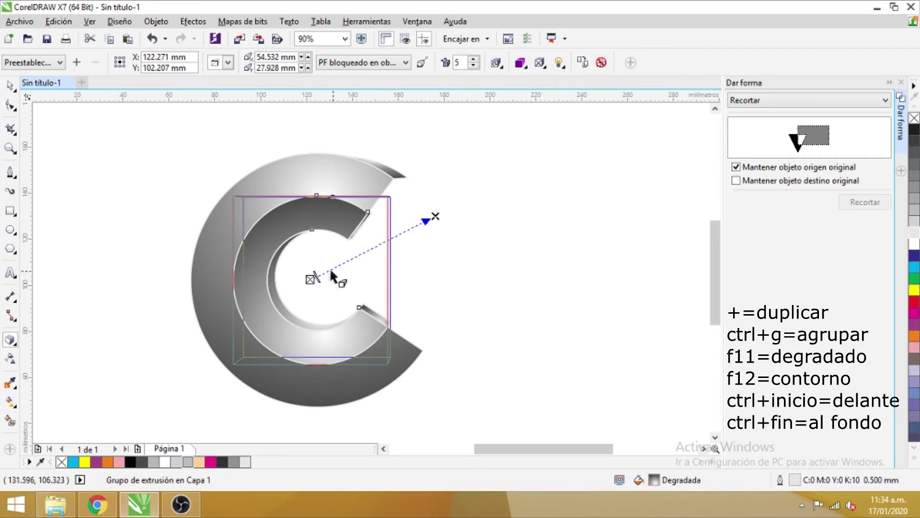
{"action": "left_click_drag", "start_coordinate": [314, 278], "coordinate": [323, 277]}
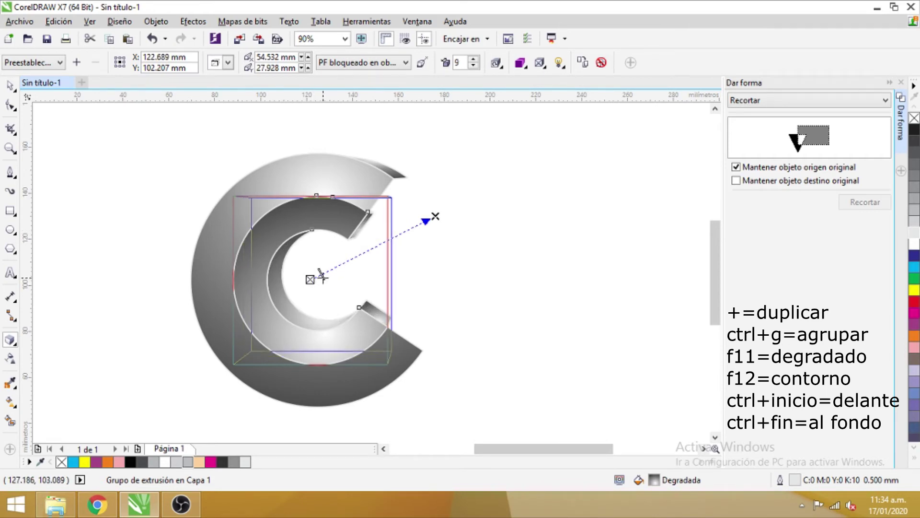
Step: Break apart the inner ring's extrusion group
{"action": "left_click", "coordinate": [156, 21]}
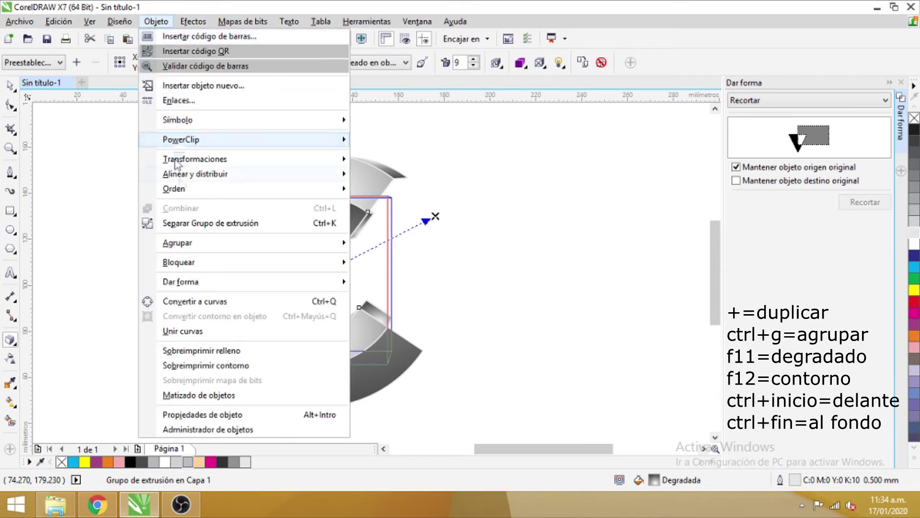
{"action": "left_click", "coordinate": [209, 224]}
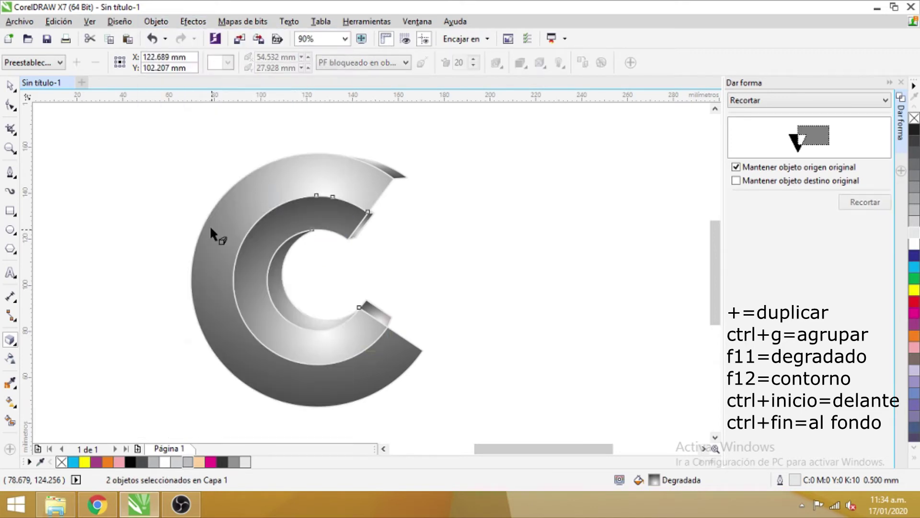
{"action": "left_click", "coordinate": [9, 85]}
{"action": "right_click", "coordinate": [306, 189]}
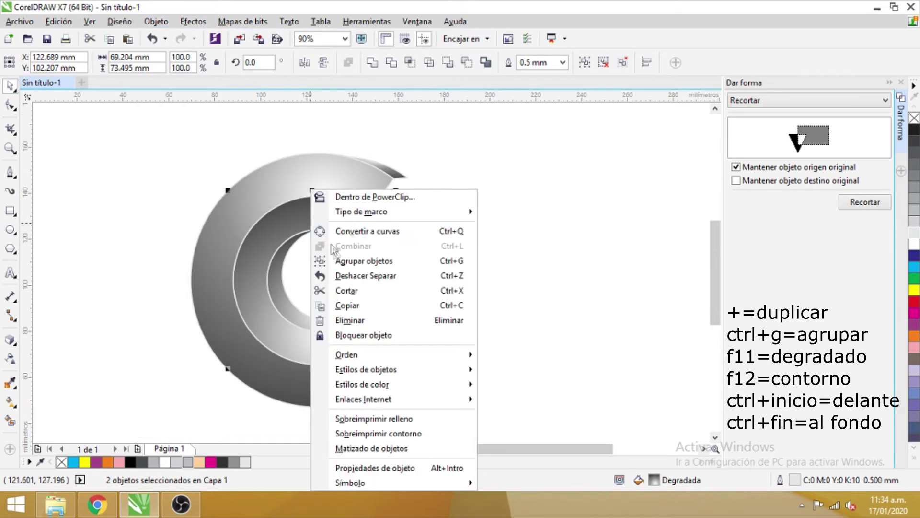
{"action": "left_click", "coordinate": [541, 232]}
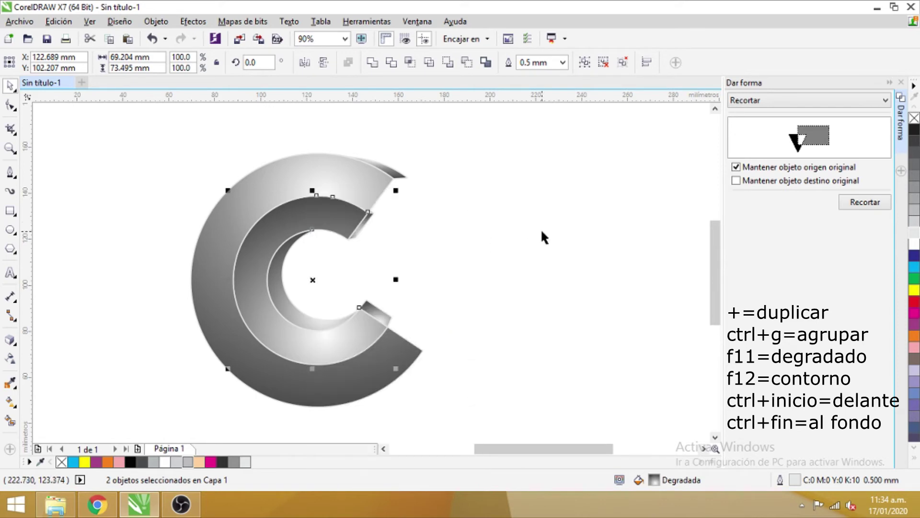
Step: Ungroup all the faces extruded from the inner ring
{"action": "left_click", "coordinate": [314, 307]}
{"action": "left_click", "coordinate": [363, 228]}
{"action": "right_click", "coordinate": [364, 228]}
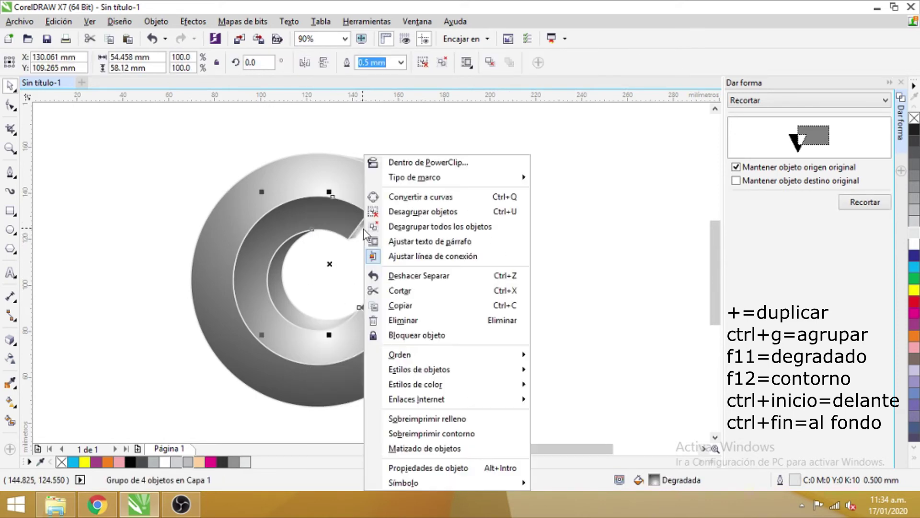
{"action": "left_click", "coordinate": [472, 227]}
Step: Delete the extruded end faces at both openings of the inner ring
{"action": "left_click", "coordinate": [373, 234]}
{"action": "left_click", "coordinate": [365, 228]}
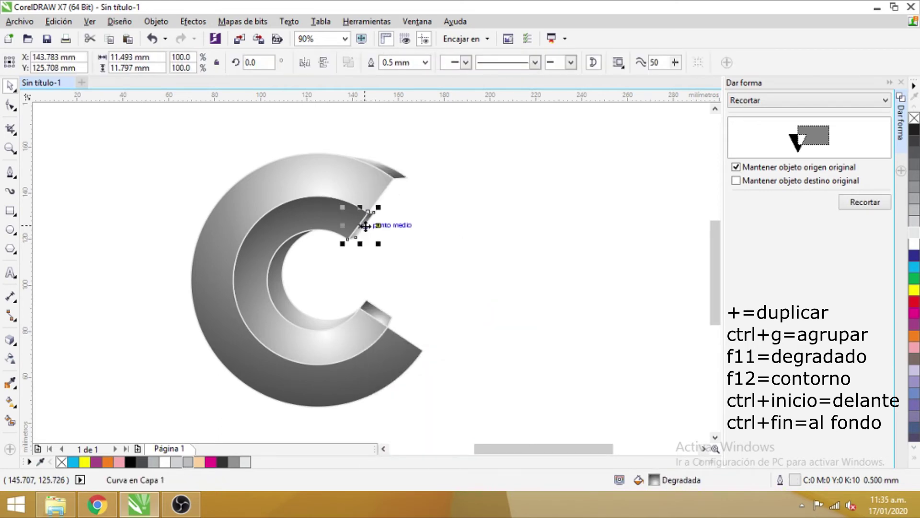
{"action": "key", "text": "Delete"}
{"action": "left_click", "coordinate": [372, 307]}
{"action": "key", "text": "Delete"}
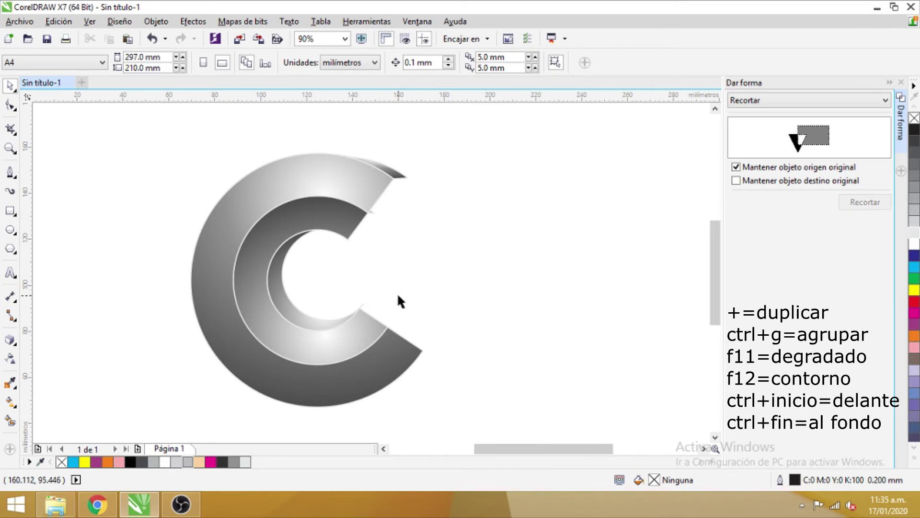
Step: Delete the leftover extrusion sliver beside the inner ring's upper end
{"action": "left_click", "coordinate": [370, 211]}
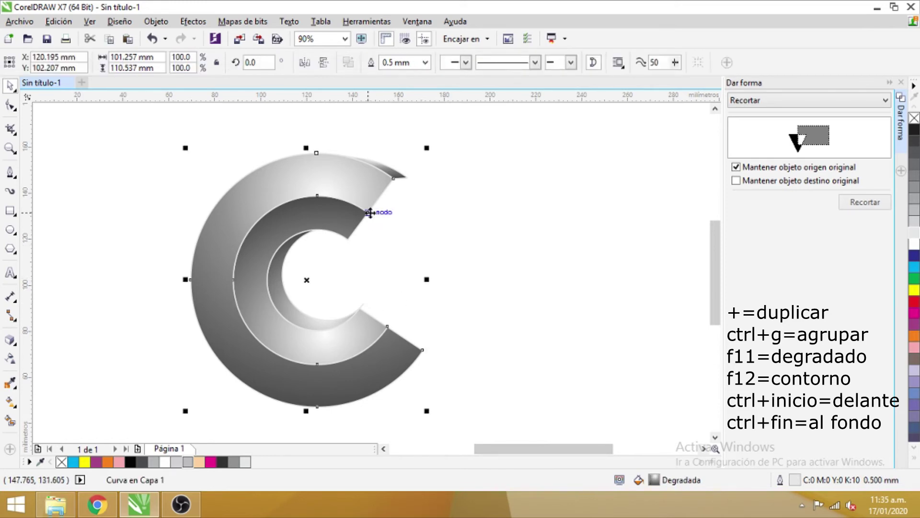
{"action": "left_click", "coordinate": [428, 220]}
{"action": "left_click", "coordinate": [370, 208]}
{"action": "key", "text": "Delete"}
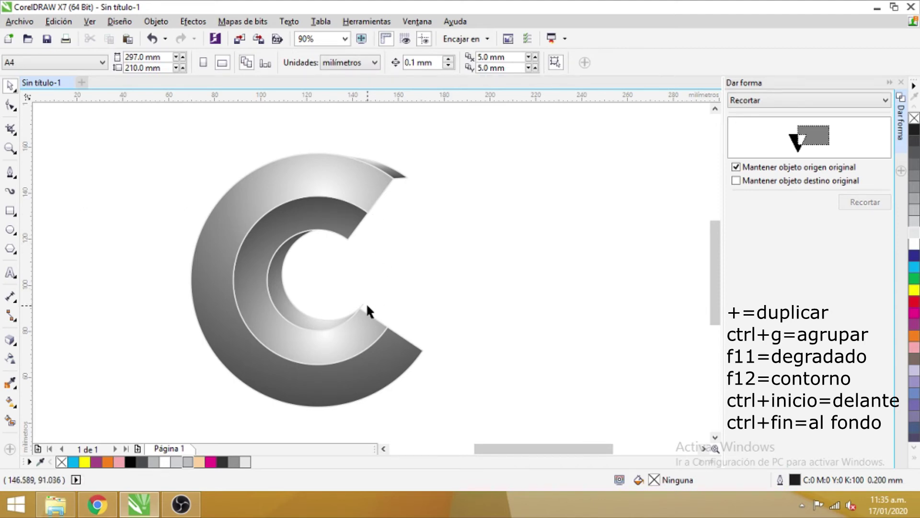
{"action": "left_click", "coordinate": [345, 39]}
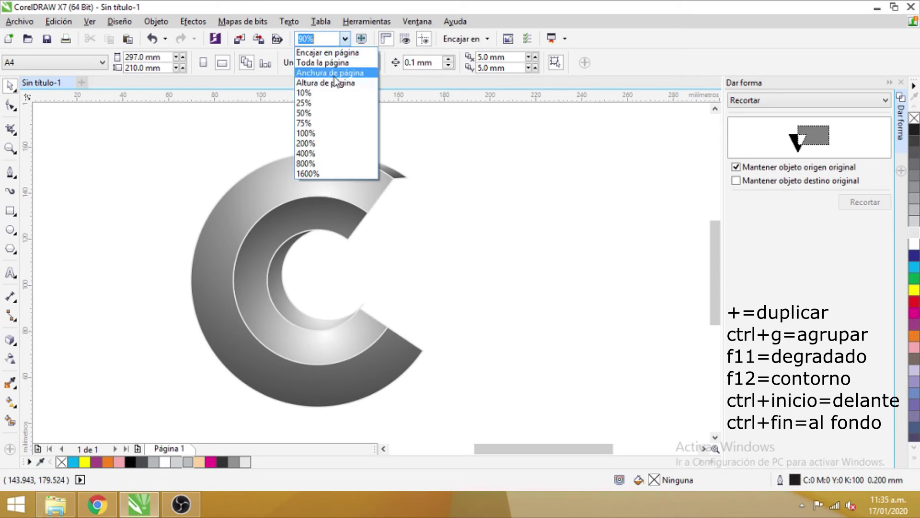
{"action": "left_click", "coordinate": [312, 138]}
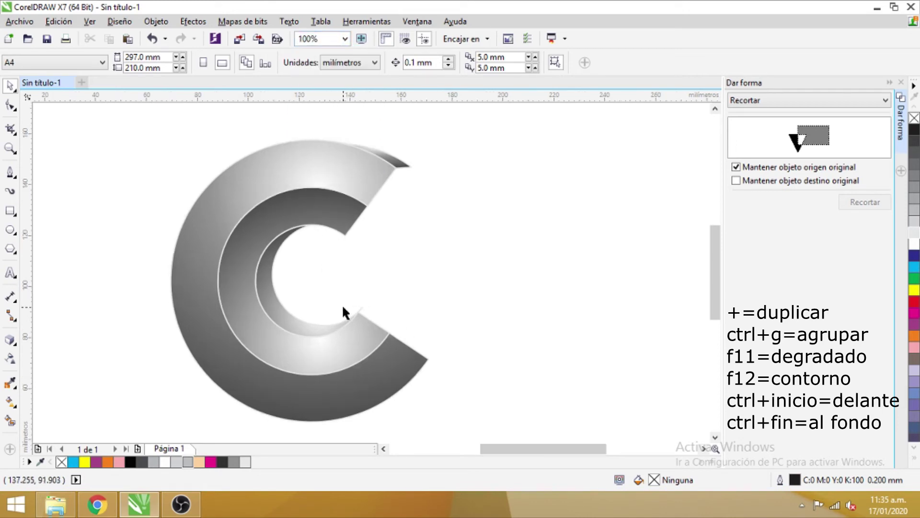
{"action": "left_click", "coordinate": [318, 326]}
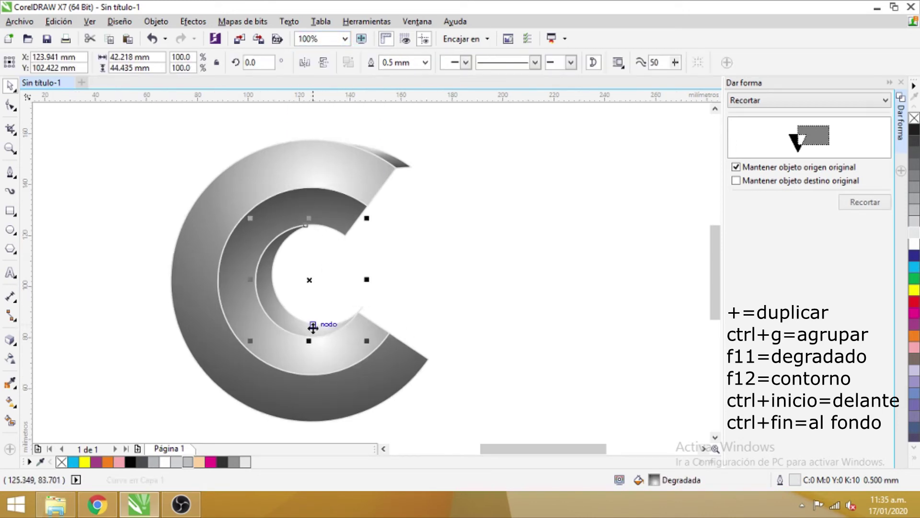
{"action": "left_click", "coordinate": [447, 306]}
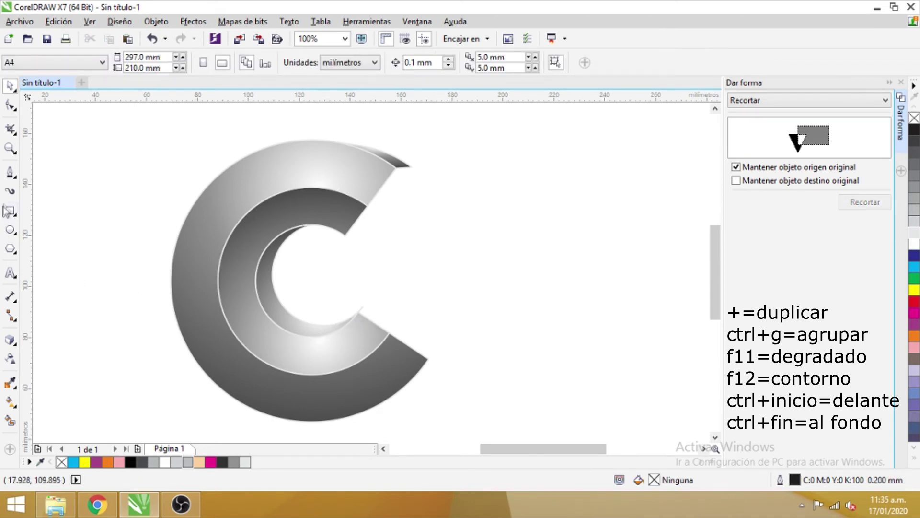
Step: Draw a closed triangular shape with the Pen tool along the C's lower cut edge, with its apex out in the opening
{"action": "left_click", "coordinate": [11, 174]}
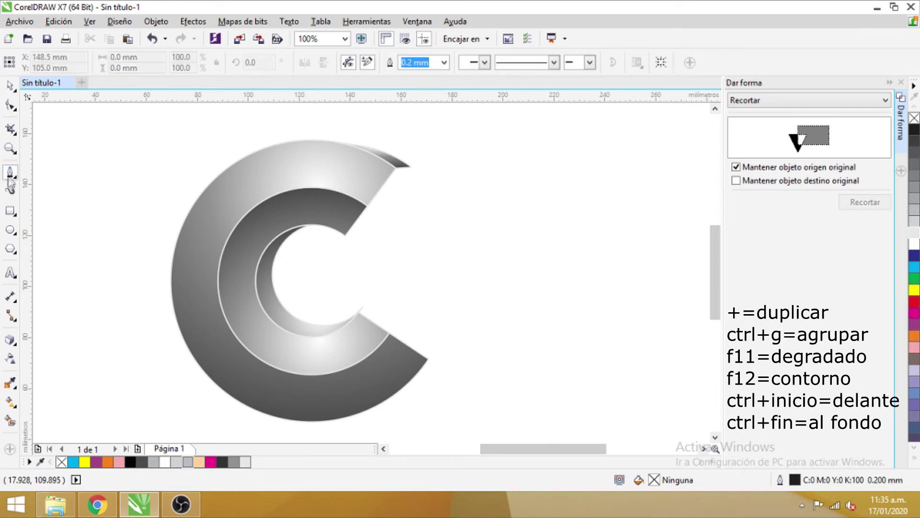
{"action": "left_click", "coordinate": [446, 240]}
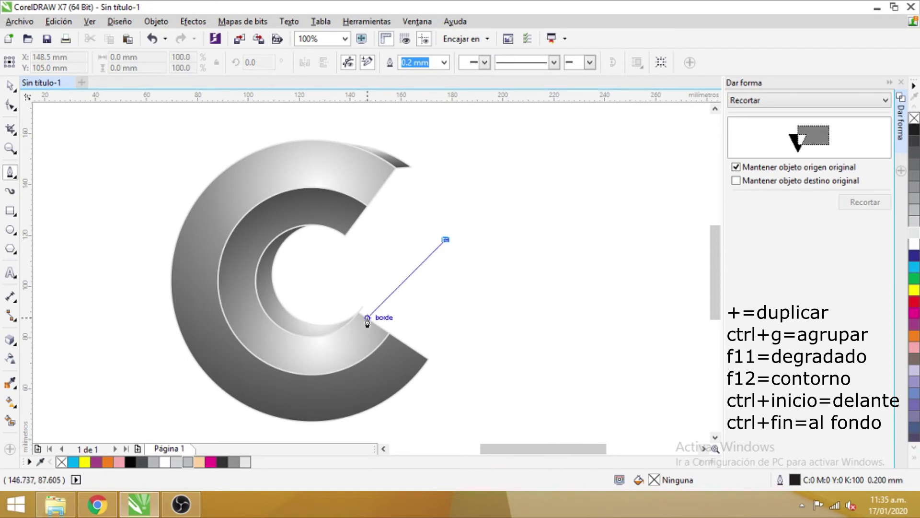
{"action": "left_click", "coordinate": [362, 307]}
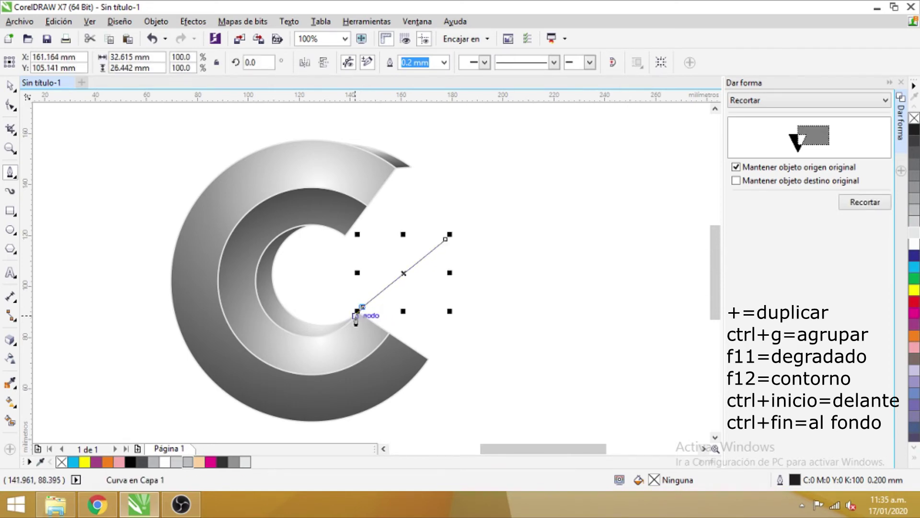
{"action": "scroll", "coordinate": [363, 310], "scroll_direction": "up", "scroll_amount": 2}
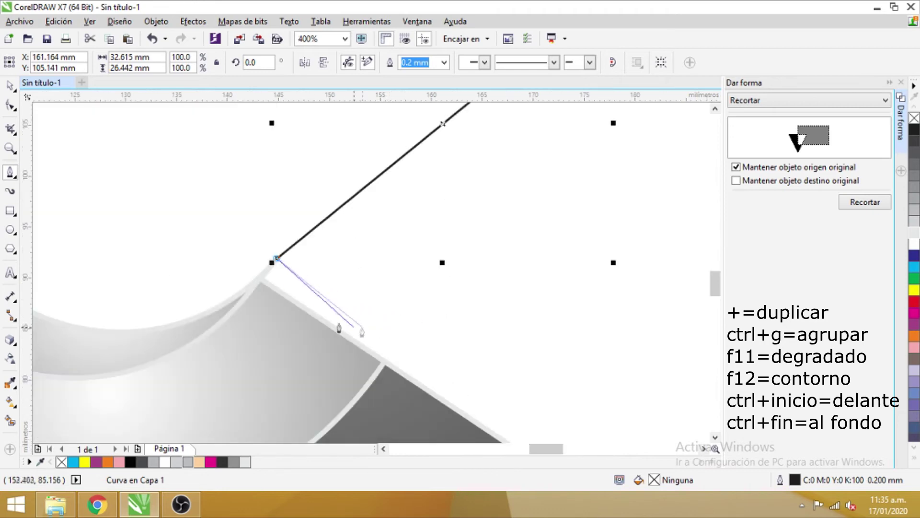
{"action": "left_click", "coordinate": [261, 281]}
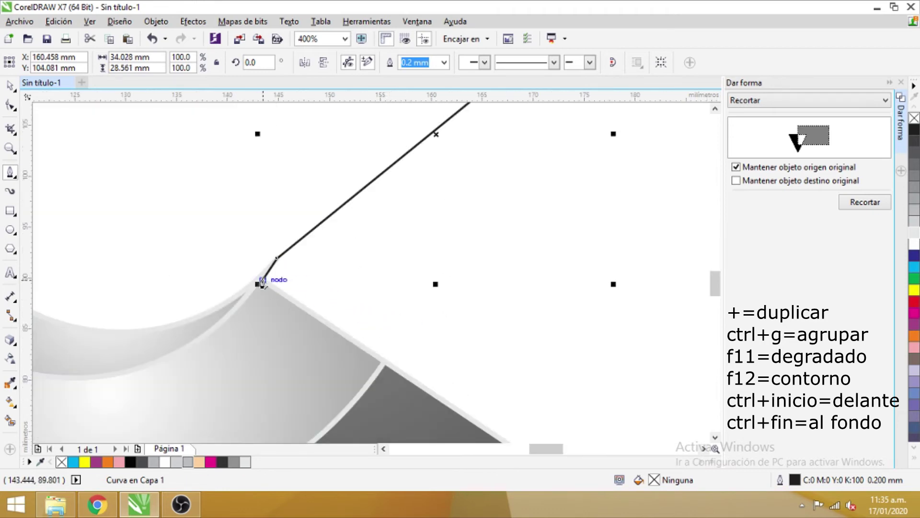
{"action": "left_click", "coordinate": [381, 361]}
{"action": "scroll", "coordinate": [383, 362], "scroll_direction": "down", "scroll_amount": 3}
{"action": "scroll", "coordinate": [398, 377], "scroll_direction": "up", "scroll_amount": 2}
{"action": "left_click", "coordinate": [421, 380]}
{"action": "left_click", "coordinate": [456, 144]}
Step: Shift the triangle's outer apex node slightly outward, making the shape about 36 by 45 mm
{"action": "left_click", "coordinate": [10, 105]}
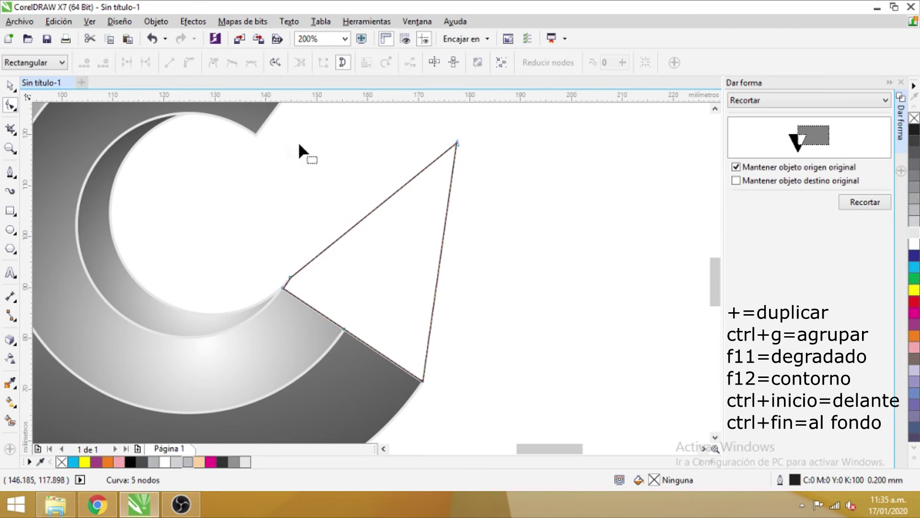
{"action": "left_click_drag", "start_coordinate": [455, 144], "coordinate": [464, 152]}
{"action": "scroll", "coordinate": [430, 257], "scroll_direction": "down", "scroll_amount": 2}
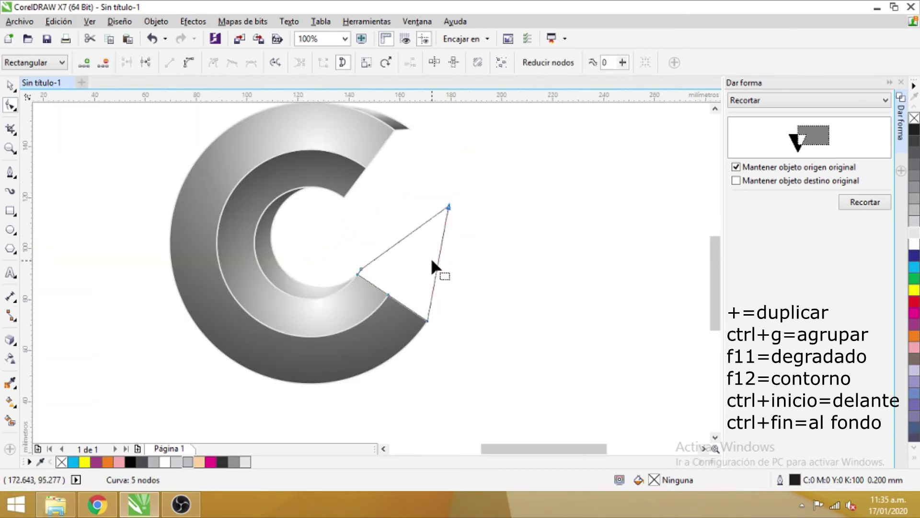
Step: Fill the triangle with peach (C:0 M:20 Y:40 K:0) and remove its outline
{"action": "left_click", "coordinate": [916, 462]}
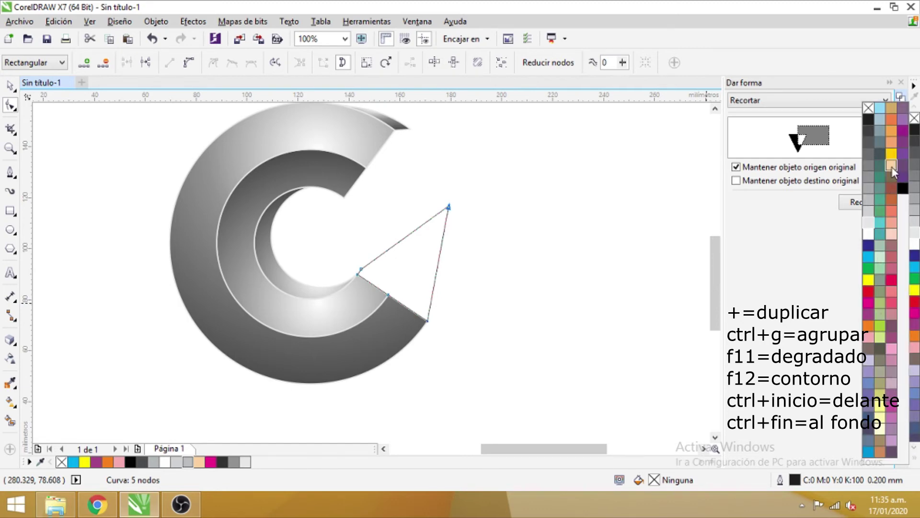
{"action": "left_click", "coordinate": [892, 166]}
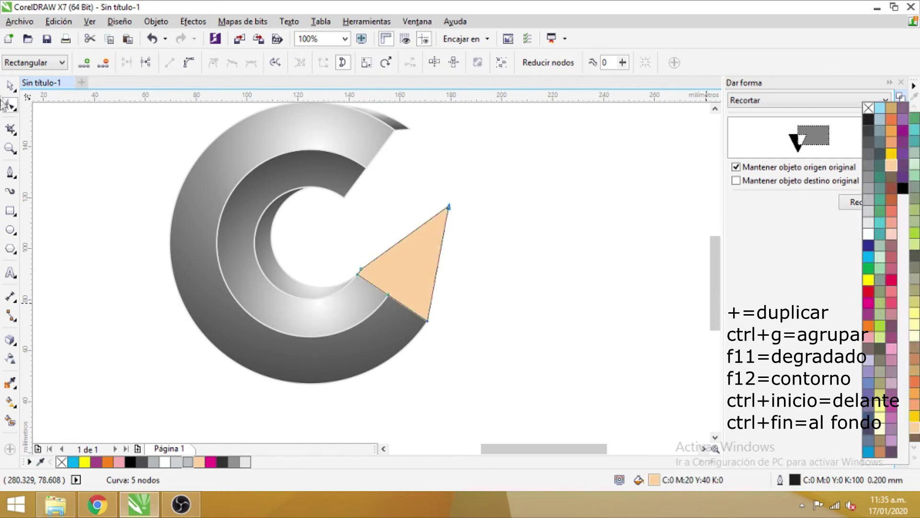
{"action": "left_click", "coordinate": [99, 140]}
{"action": "left_click", "coordinate": [12, 90]}
{"action": "left_click", "coordinate": [411, 253]}
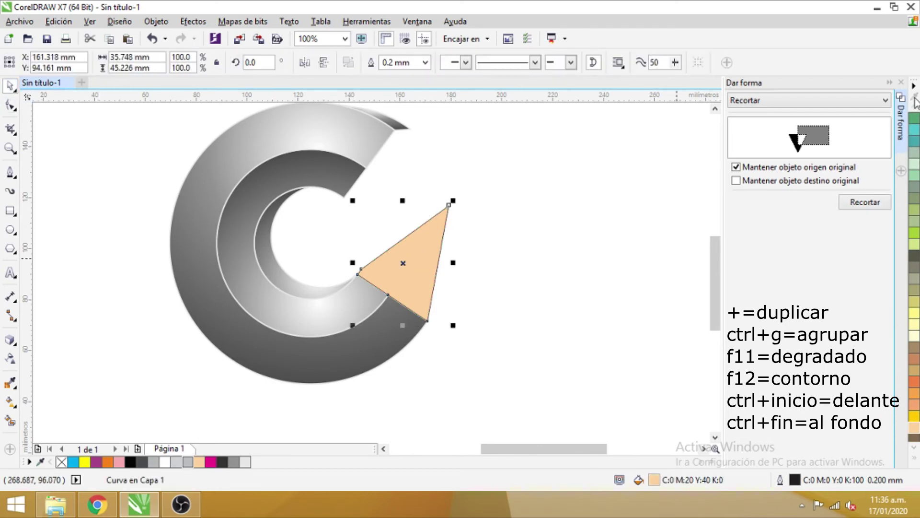
{"action": "left_click", "coordinate": [426, 64]}
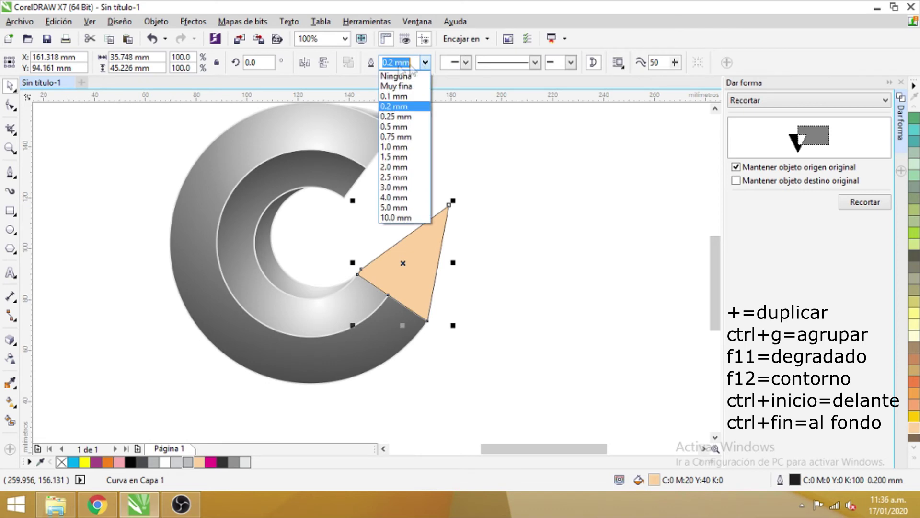
{"action": "left_click", "coordinate": [390, 78]}
{"action": "left_click", "coordinate": [448, 281]}
Step: Draw a closed four-sided shape about 13 by 11 mm overlapping the middle ring's lower end and the peach triangle
{"action": "scroll", "coordinate": [401, 275], "scroll_direction": "up", "scroll_amount": 2}
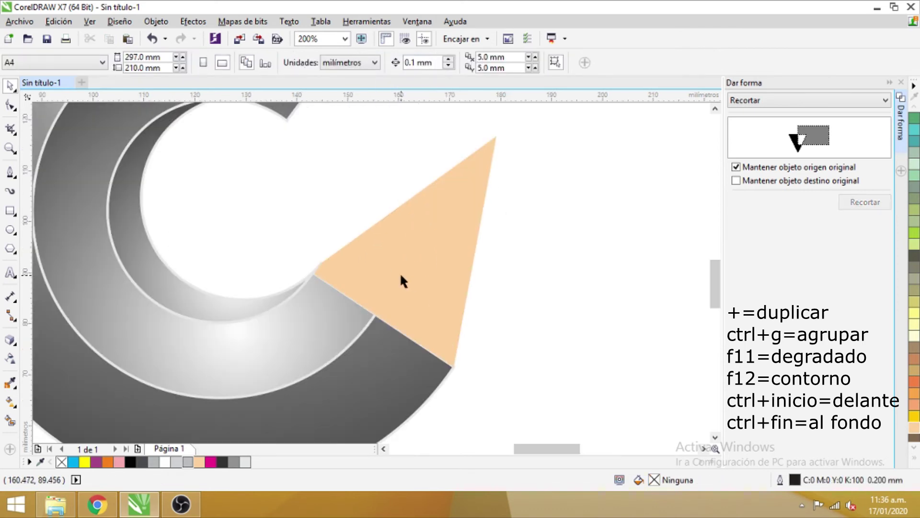
{"action": "left_click", "coordinate": [10, 174]}
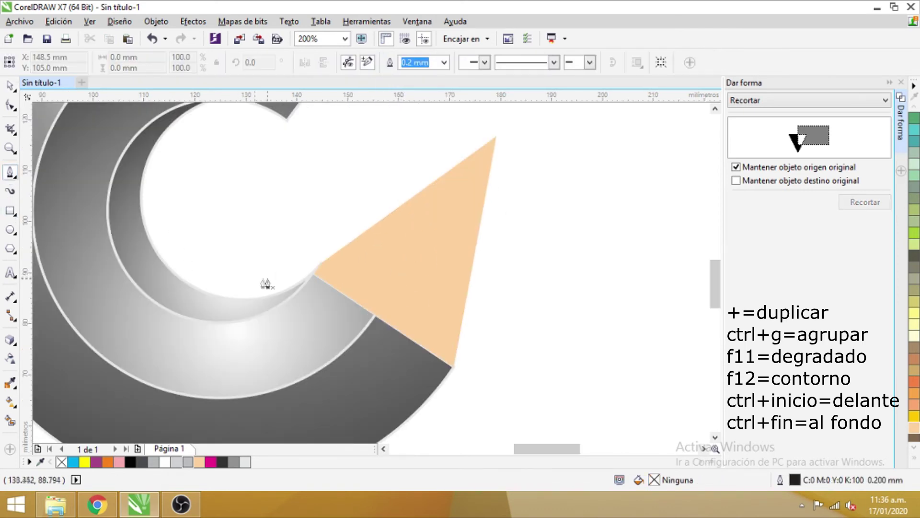
{"action": "left_click", "coordinate": [376, 262]}
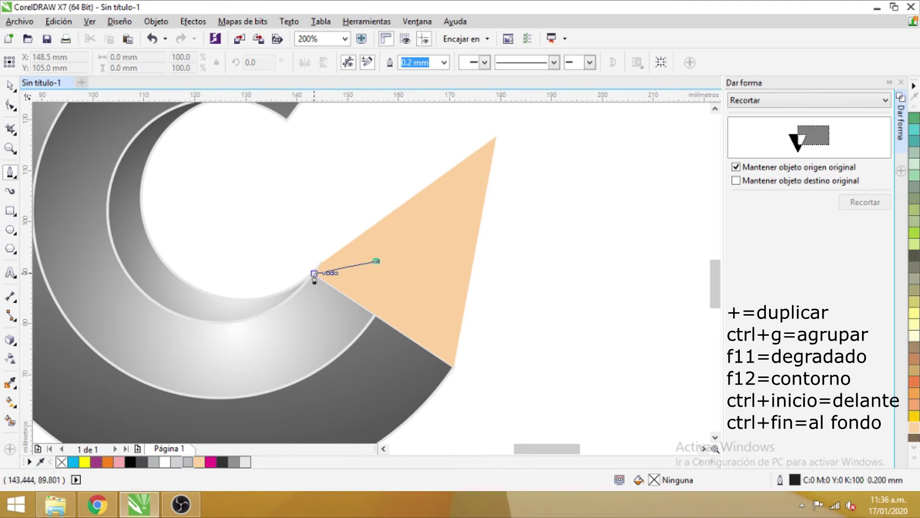
{"action": "left_click", "coordinate": [310, 274]}
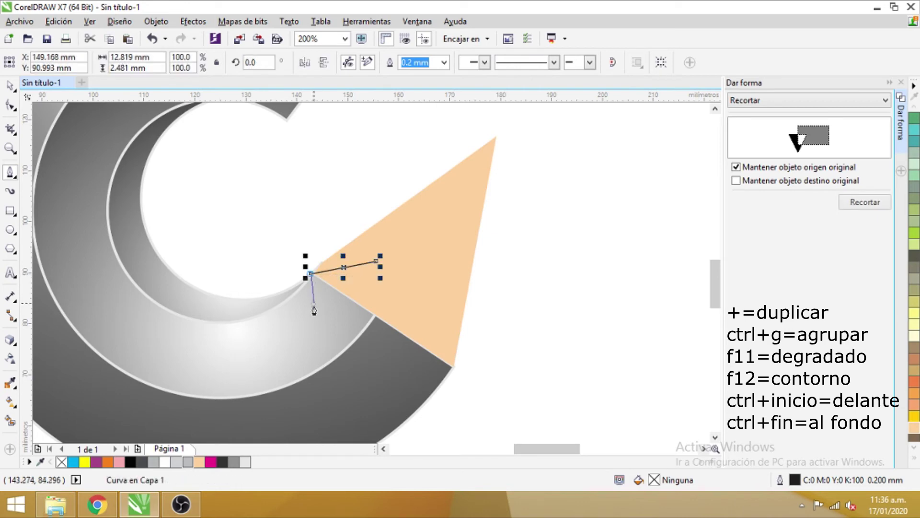
{"action": "left_click", "coordinate": [317, 316]}
{"action": "left_click", "coordinate": [376, 315]}
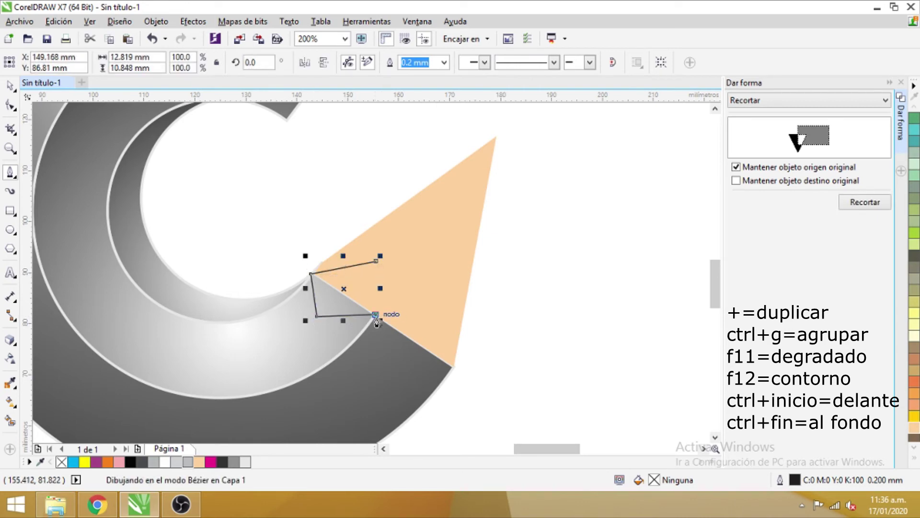
{"action": "left_click", "coordinate": [375, 263]}
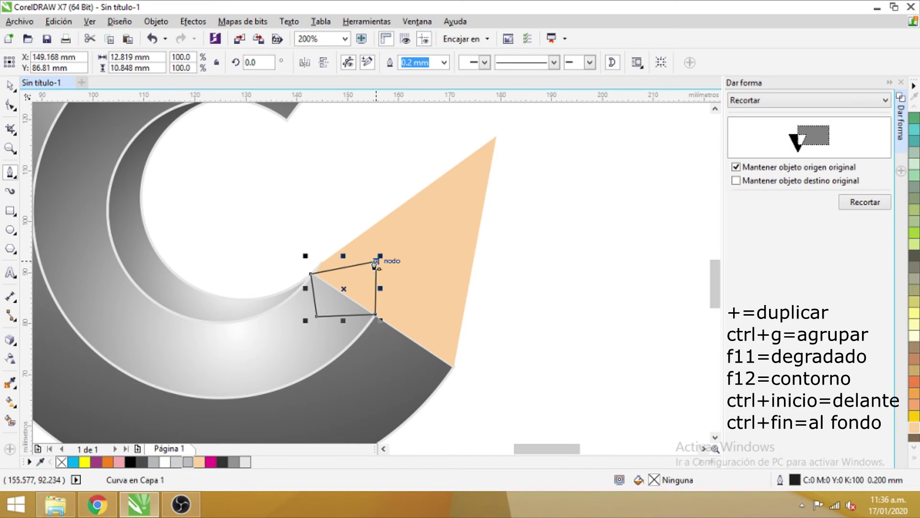
Step: Try welding the middle ring to the four-sided shape with the ring selected first, and undo the weld
{"action": "left_click", "coordinate": [10, 86]}
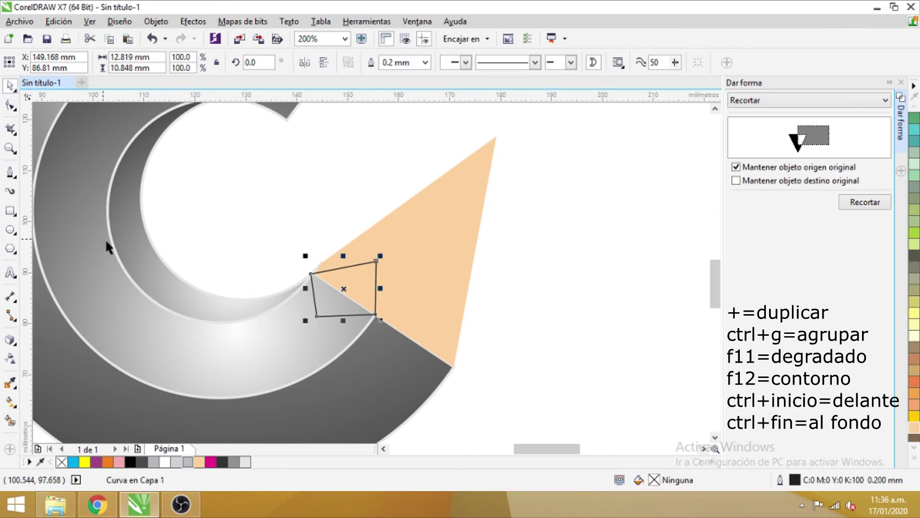
{"action": "left_click", "coordinate": [260, 336]}
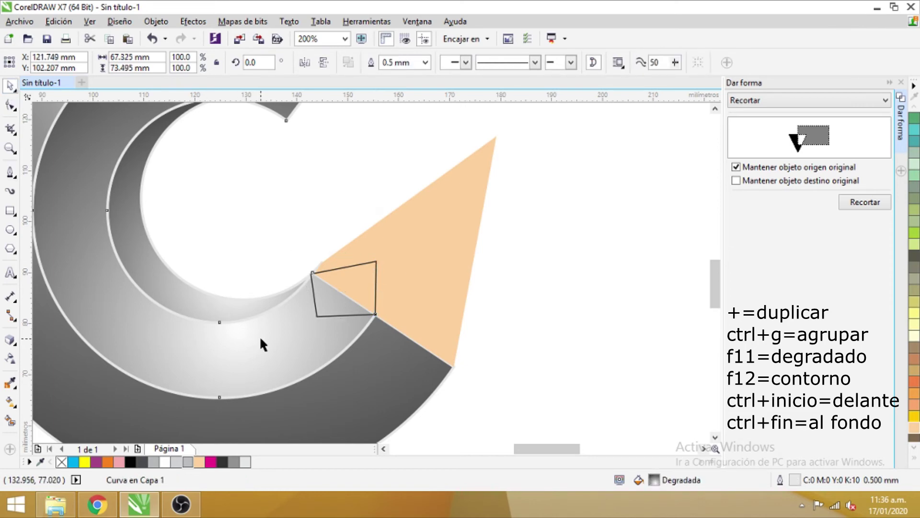
{"action": "left_click", "coordinate": [358, 279], "text": "shift"}
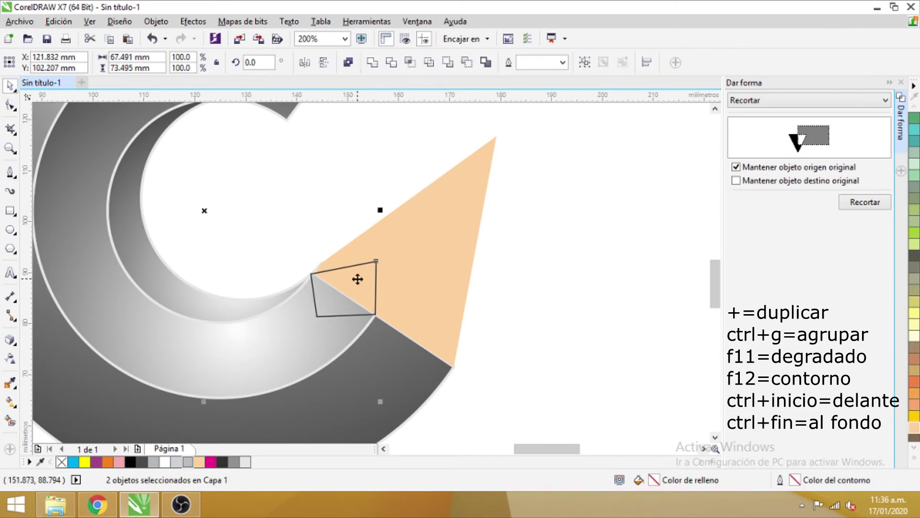
{"action": "left_click", "coordinate": [373, 68]}
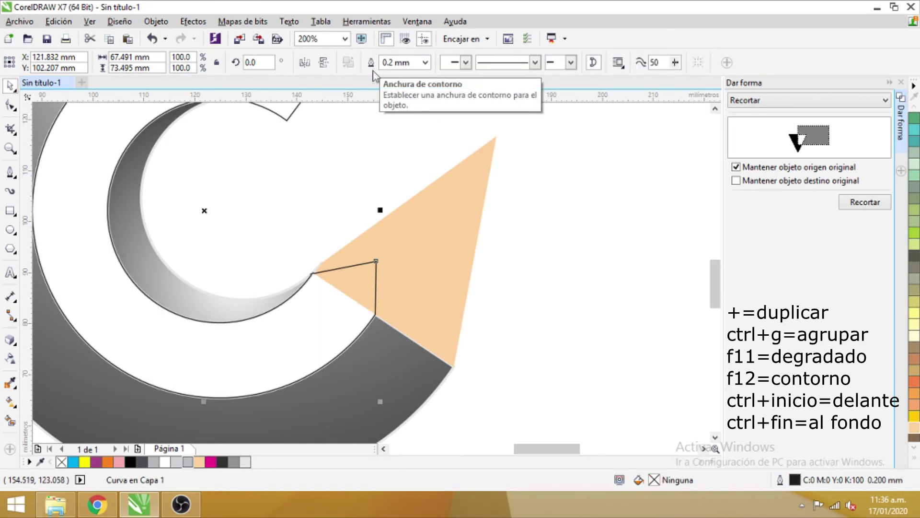
{"action": "key", "text": "ctrl+z"}
{"action": "left_click", "coordinate": [526, 277]}
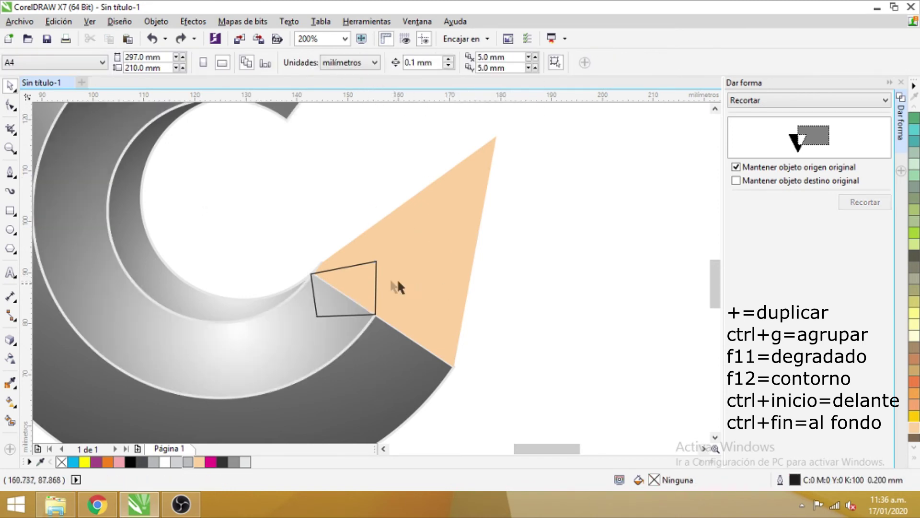
Step: Weld the four-sided shape to the middle ring, selecting the ring last so its gradient and outline apply
{"action": "left_click", "coordinate": [375, 277]}
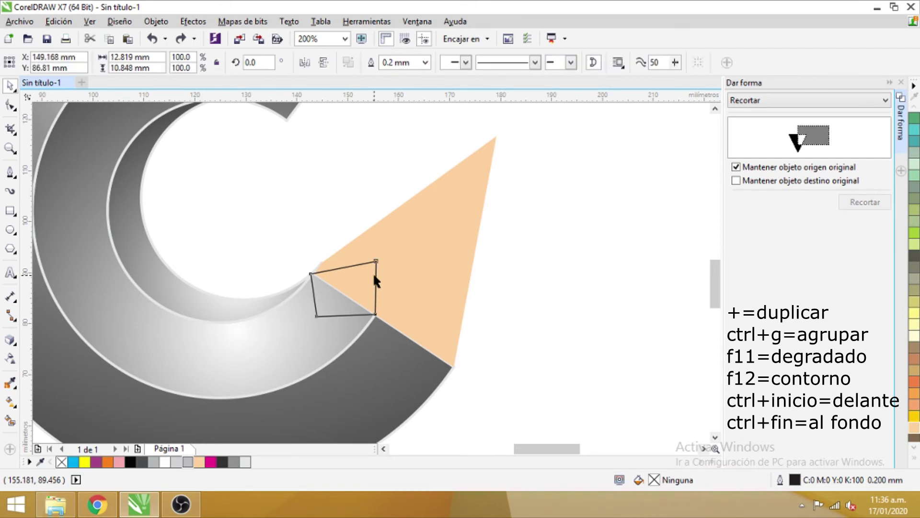
{"action": "left_click", "coordinate": [295, 324], "text": "shift"}
{"action": "left_click", "coordinate": [373, 65]}
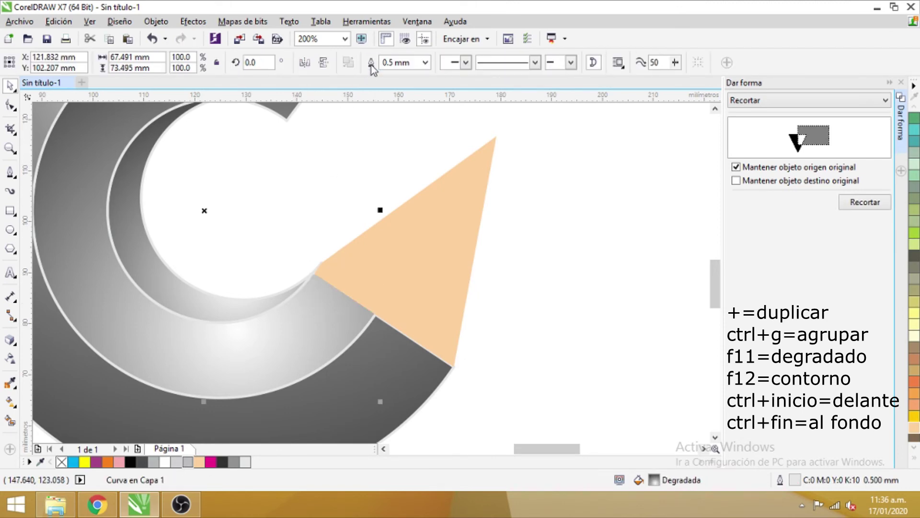
Step: Send the peach triangle to the back of the page, behind the rings
{"action": "left_click", "coordinate": [372, 248]}
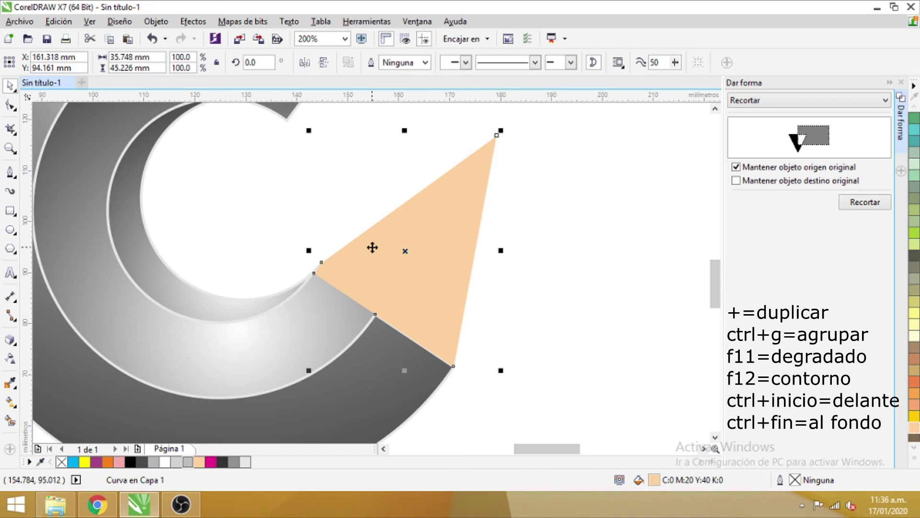
{"action": "key", "text": "ctrl+End"}
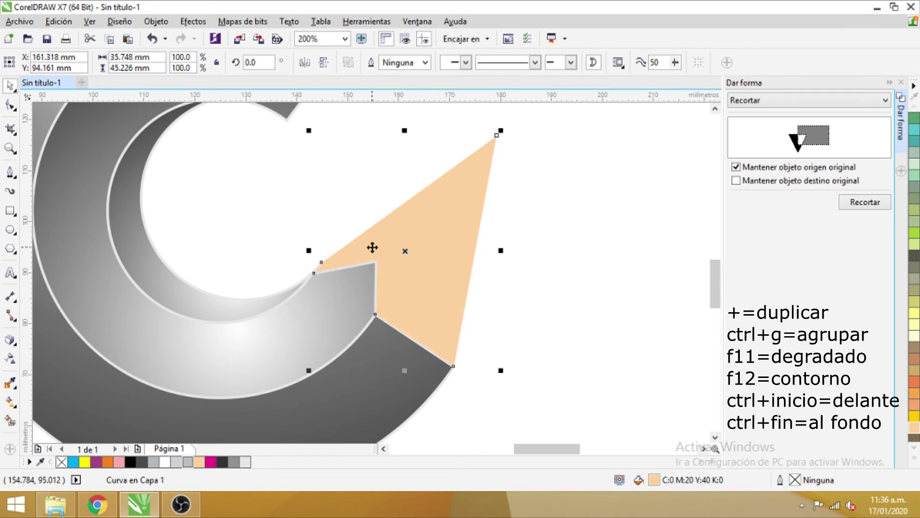
{"action": "left_click", "coordinate": [409, 273]}
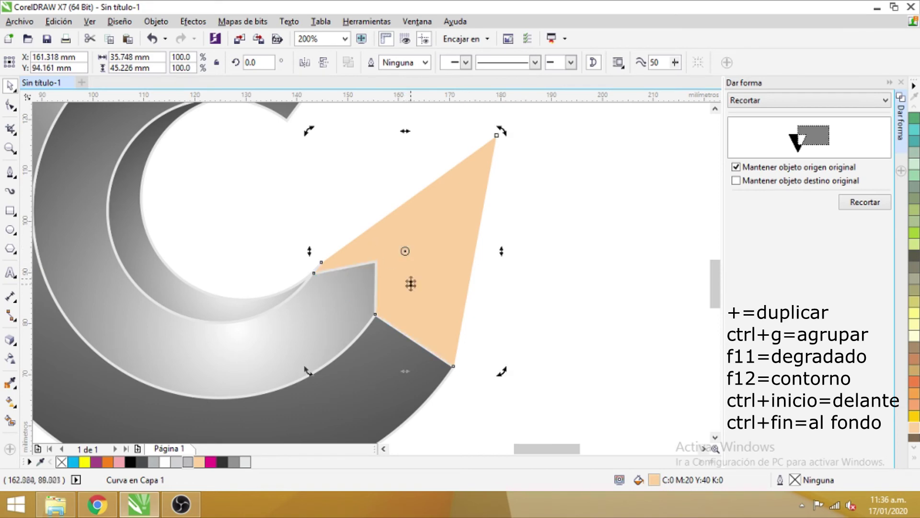
Step: Bring the peach triangle to the front of the page and send it to the back again
{"action": "left_click", "coordinate": [520, 345]}
{"action": "left_click", "coordinate": [420, 303]}
{"action": "right_click", "coordinate": [422, 294]}
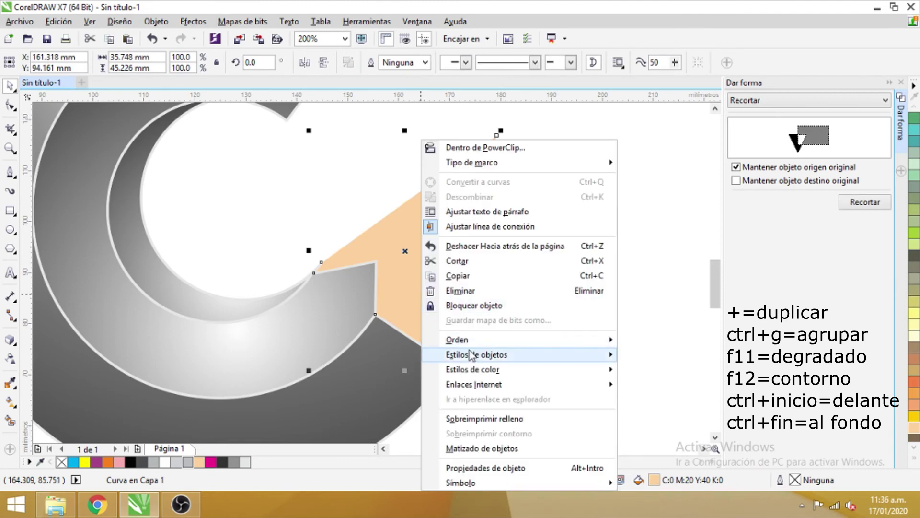
{"action": "left_click", "coordinate": [640, 341]}
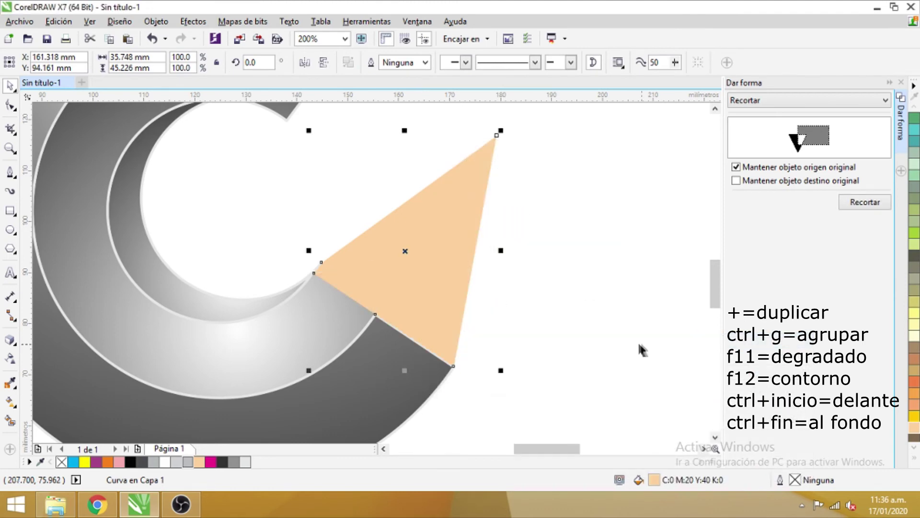
{"action": "right_click", "coordinate": [445, 276]}
{"action": "mouse_move", "coordinate": [527, 340]}
{"action": "left_click", "coordinate": [701, 355]}
{"action": "left_click", "coordinate": [612, 346]}
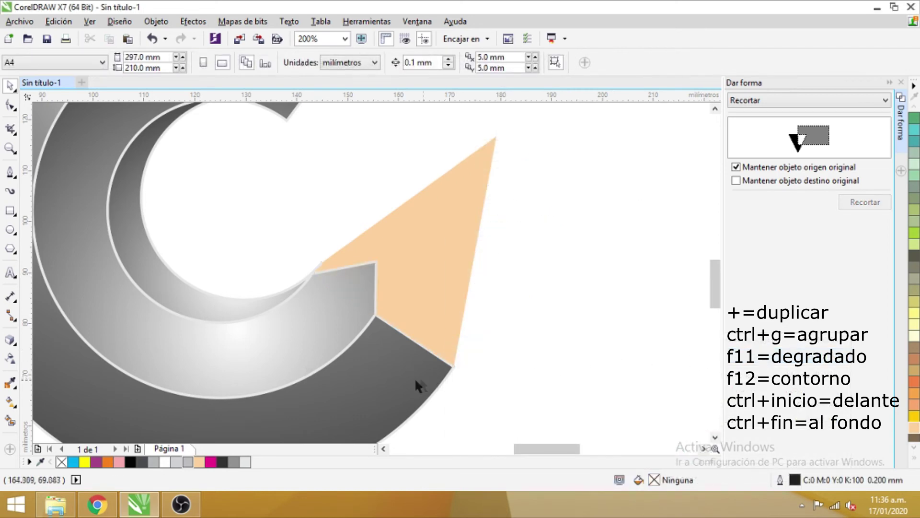
Step: Draw a closed four-sided shape about 15.4 by 14.9 mm over the dark ring's lower end and the peach triangle, lowering its top node slightly
{"action": "left_click", "coordinate": [395, 380]}
{"action": "key", "text": "F5"}
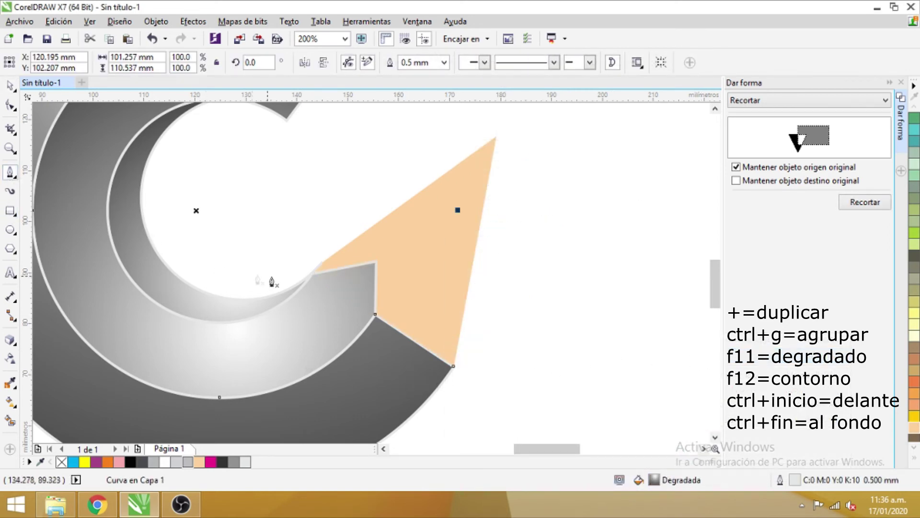
{"action": "left_click", "coordinate": [439, 285]}
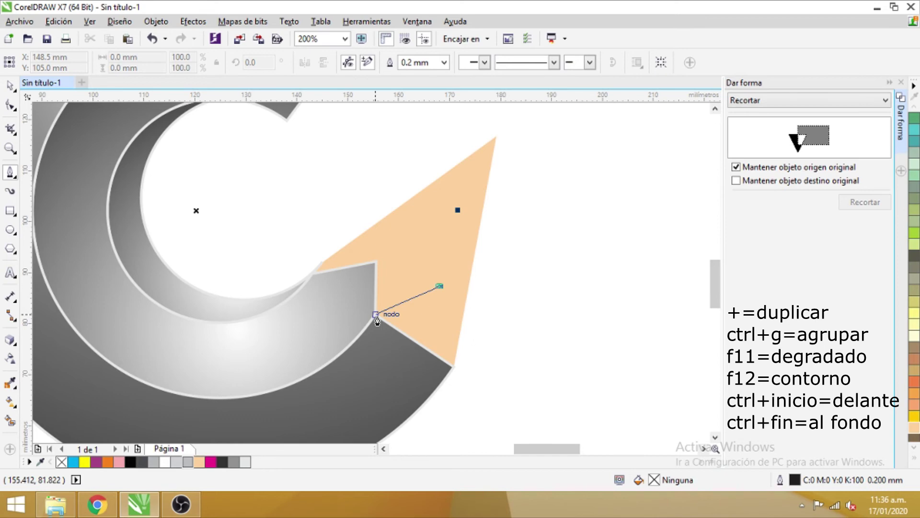
{"action": "left_click", "coordinate": [375, 315]}
{"action": "left_click", "coordinate": [383, 365]}
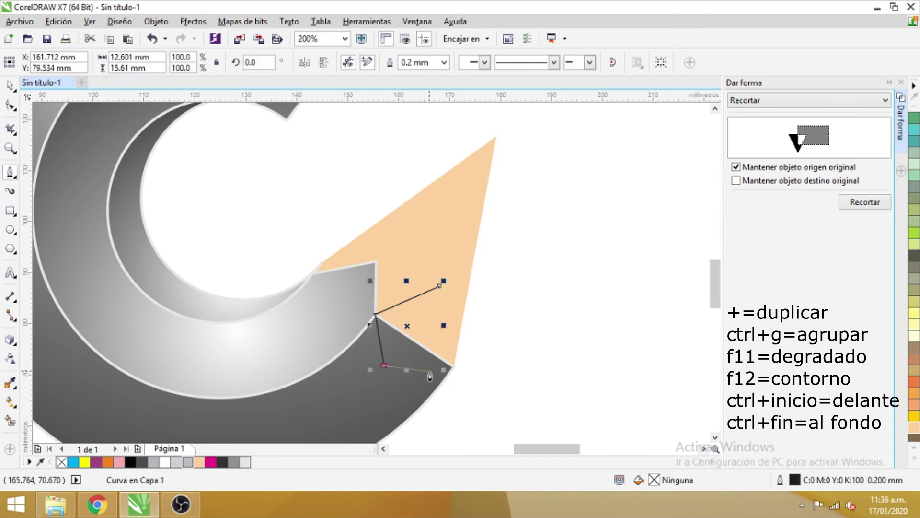
{"action": "left_click", "coordinate": [451, 366]}
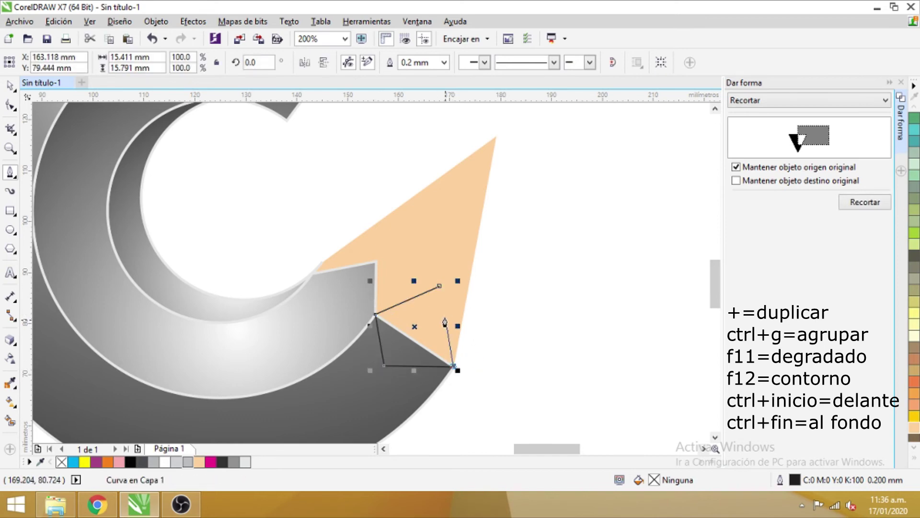
{"action": "left_click", "coordinate": [440, 286]}
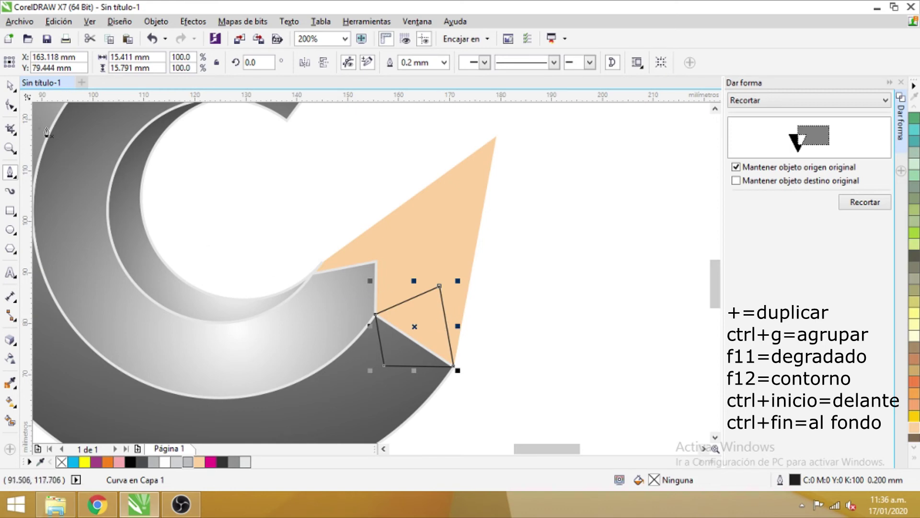
{"action": "left_click", "coordinate": [10, 105]}
{"action": "left_click_drag", "start_coordinate": [438, 286], "coordinate": [438, 292]}
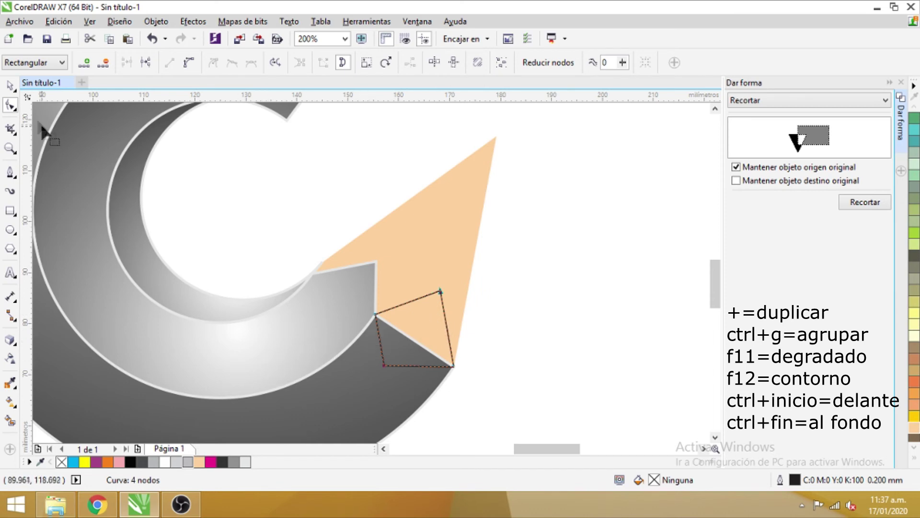
Step: Weld the four-sided shape to the lower dark ring, selecting the ring last so its gradient and outline apply
{"action": "left_click", "coordinate": [10, 85]}
{"action": "left_click", "coordinate": [543, 389]}
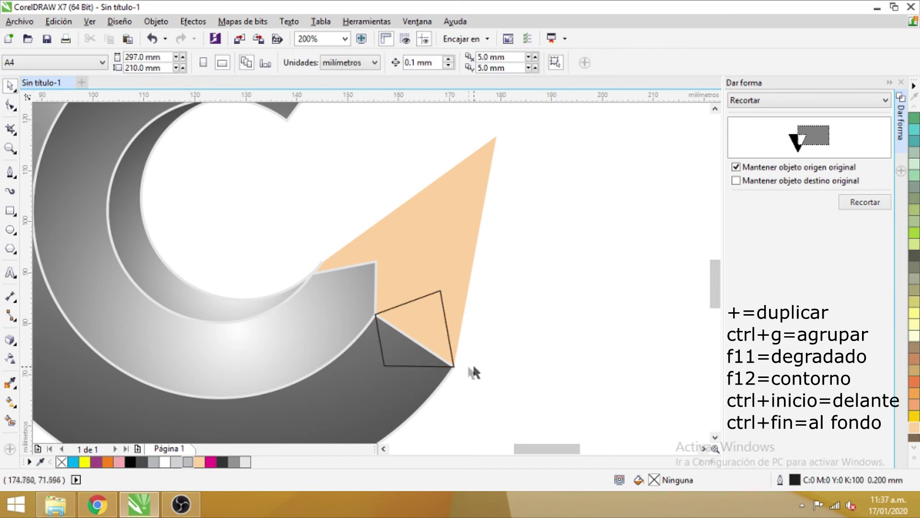
{"action": "left_click", "coordinate": [445, 368]}
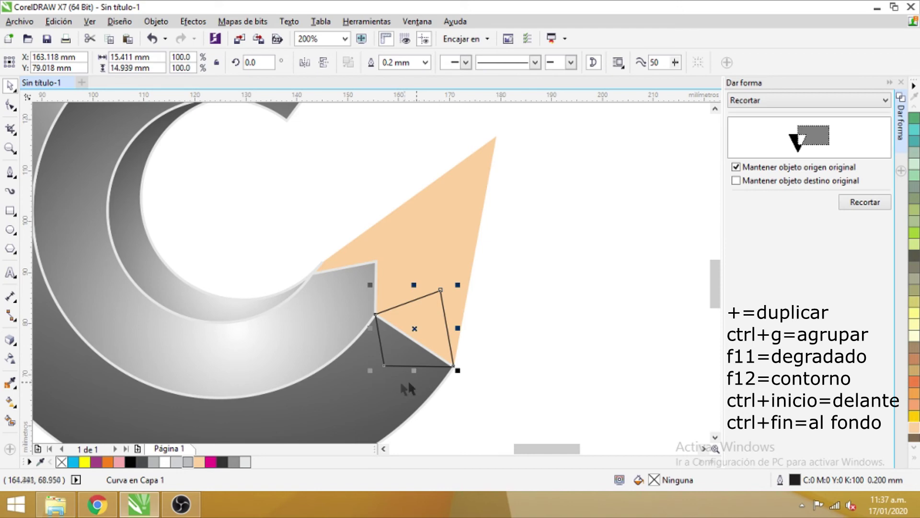
{"action": "left_click", "coordinate": [374, 387], "text": "shift"}
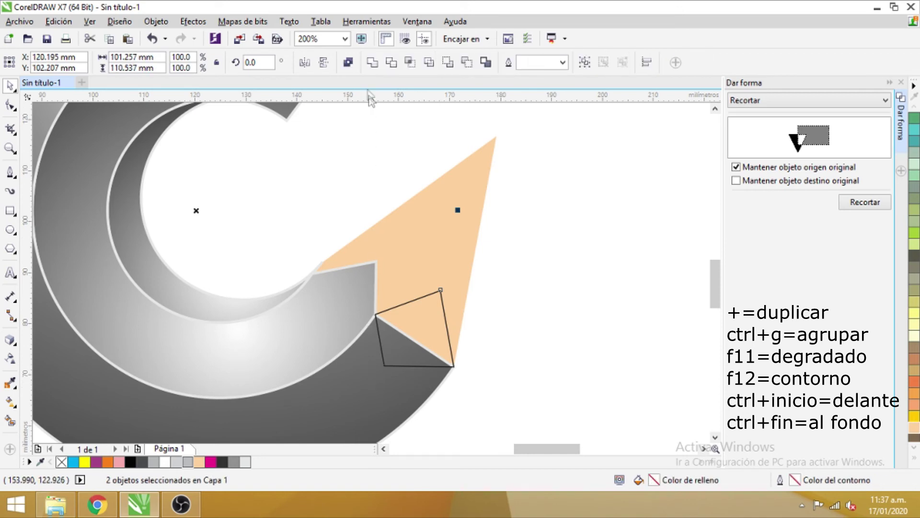
{"action": "left_click", "coordinate": [372, 62]}
{"action": "left_click", "coordinate": [552, 269]}
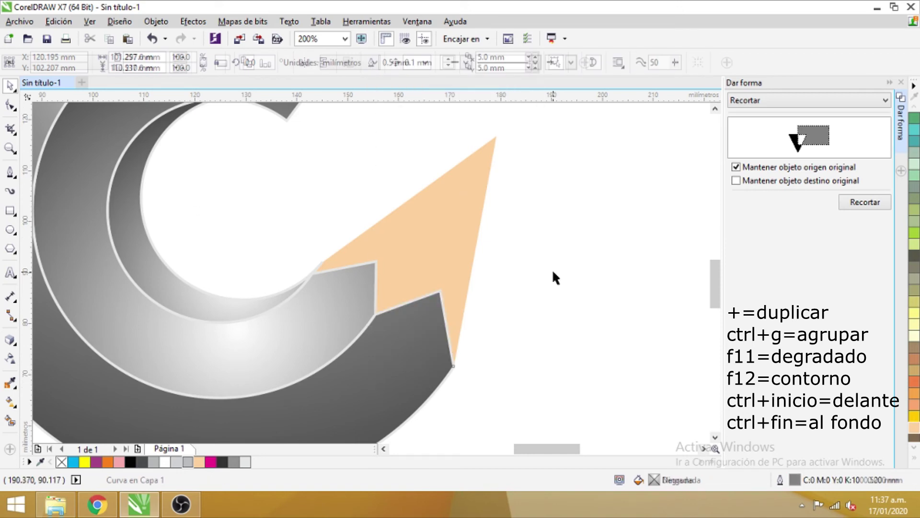
Step: Draw an ellipse about 19.8 by 18.9 mm around the peach triangle's tip and fill it with 50% black
{"action": "left_click", "coordinate": [10, 229]}
{"action": "left_click_drag", "start_coordinate": [456, 116], "coordinate": [557, 212]}
{"action": "left_click_drag", "start_coordinate": [712, 281], "coordinate": [712, 265]}
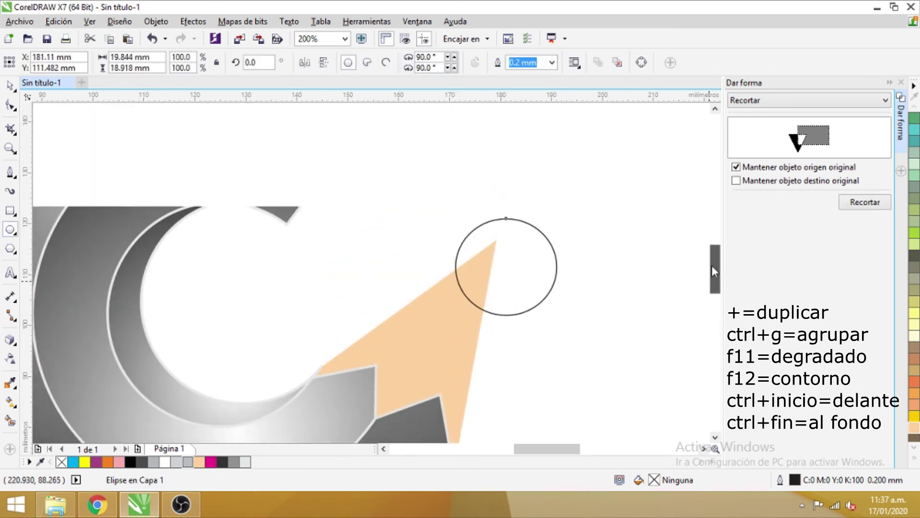
{"action": "left_click", "coordinate": [10, 85]}
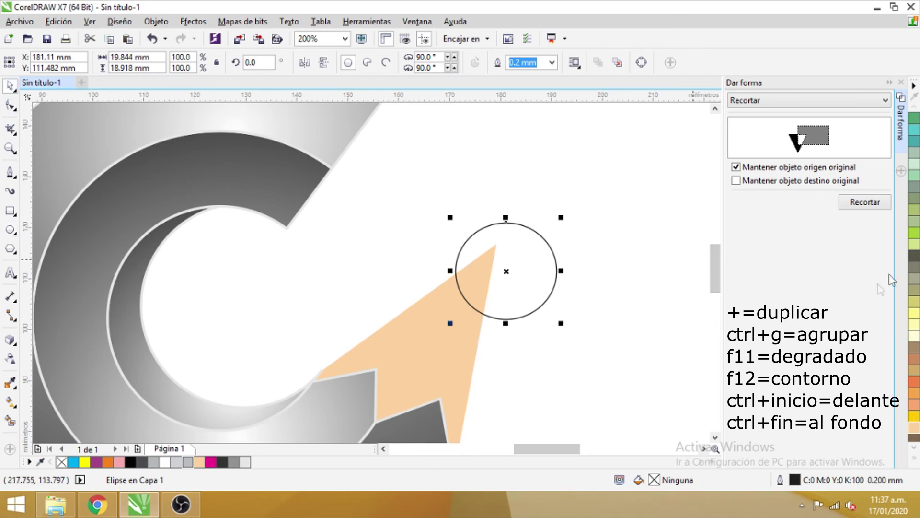
{"action": "left_click", "coordinate": [915, 461]}
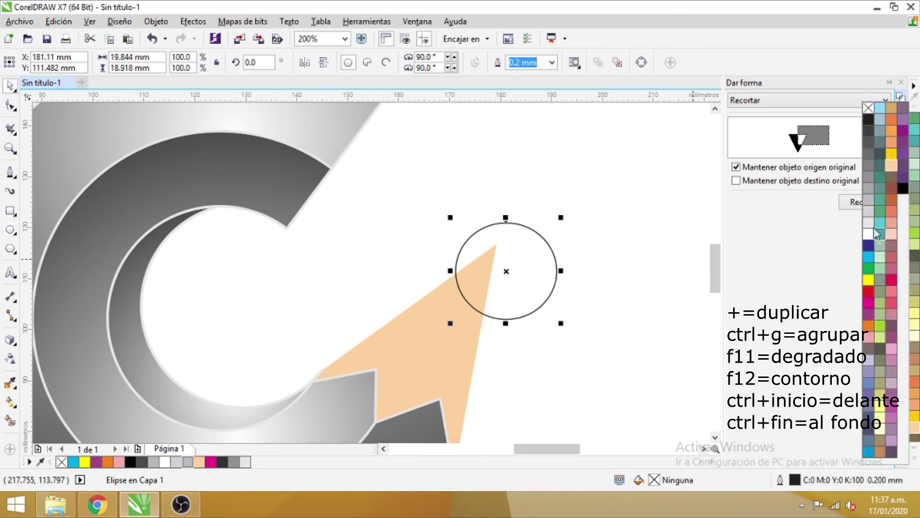
{"action": "left_click", "coordinate": [868, 190]}
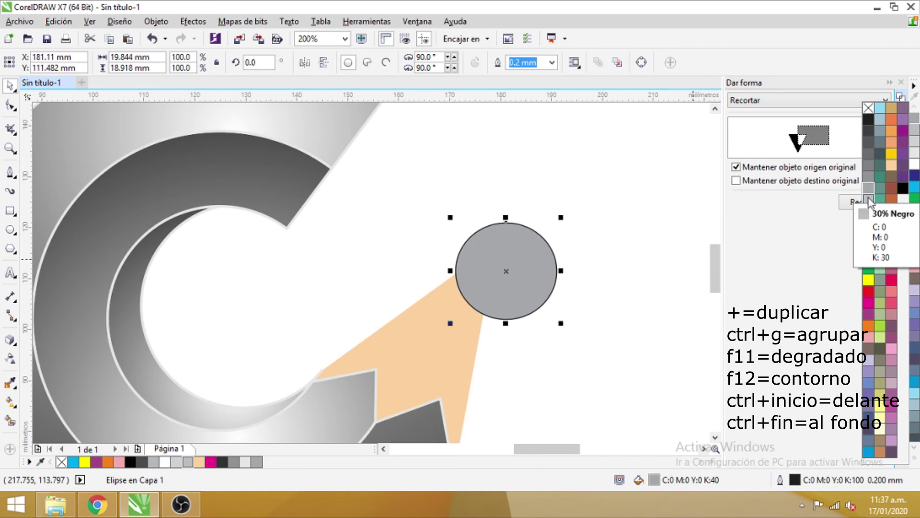
{"action": "left_click", "coordinate": [870, 179]}
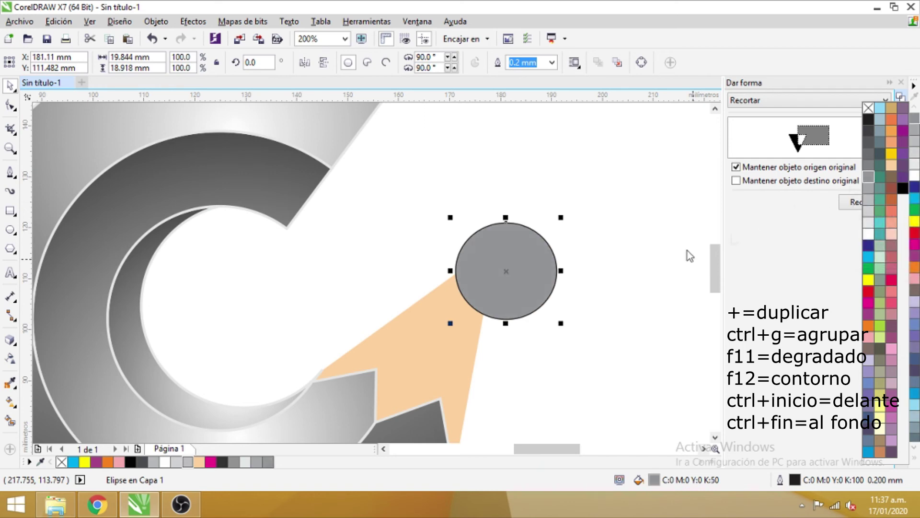
Step: Position the gray ellipse over the peach triangle's tip and remove its outline
{"action": "left_click_drag", "start_coordinate": [490, 272], "coordinate": [479, 259]}
{"action": "left_click", "coordinate": [552, 63]}
{"action": "scroll", "coordinate": [525, 120], "scroll_direction": "up", "scroll_amount": 2}
{"action": "left_click", "coordinate": [523, 76]}
{"action": "left_click", "coordinate": [547, 241]}
{"action": "left_click_drag", "start_coordinate": [513, 257], "coordinate": [506, 261]}
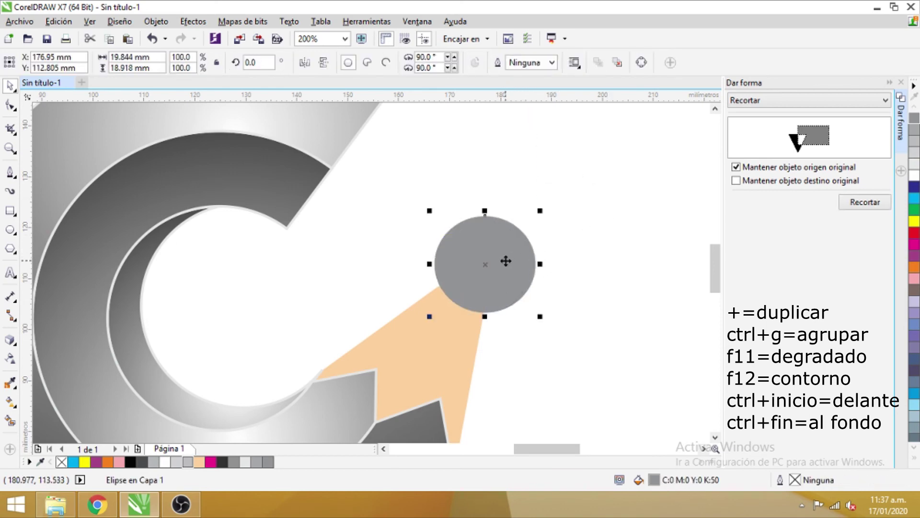
Step: PowerClip the gray ellipse inside the peach triangle to form the pencil's lead tip, and clear the selection
{"action": "left_click", "coordinate": [194, 22]}
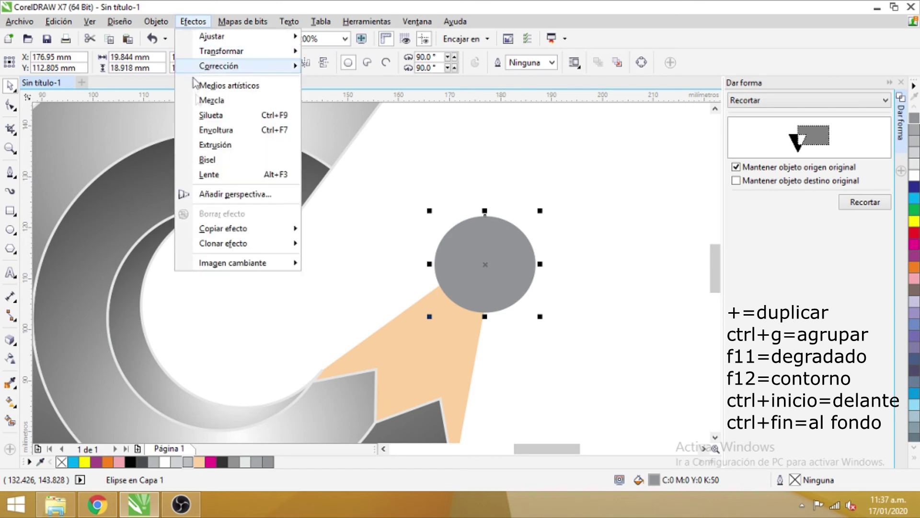
{"action": "mouse_move", "coordinate": [157, 23]}
{"action": "mouse_move", "coordinate": [334, 143]}
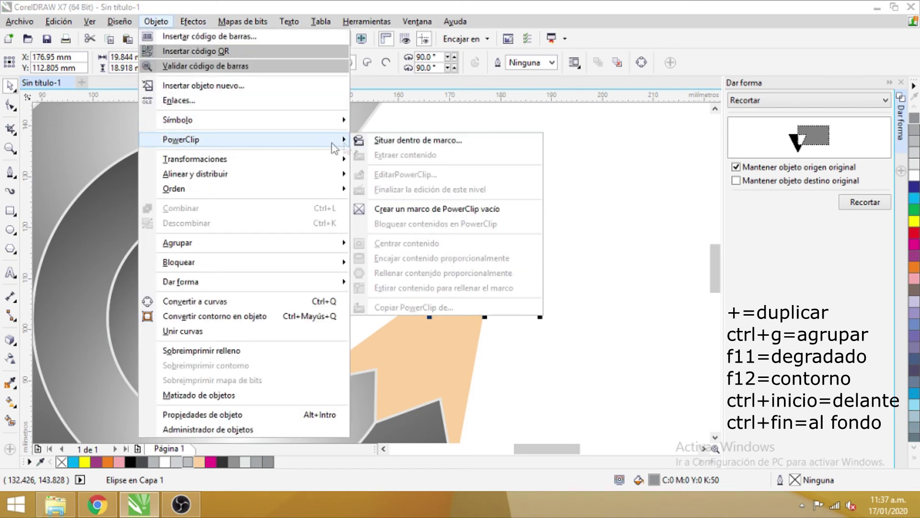
{"action": "left_click", "coordinate": [381, 144]}
{"action": "left_click", "coordinate": [422, 329]}
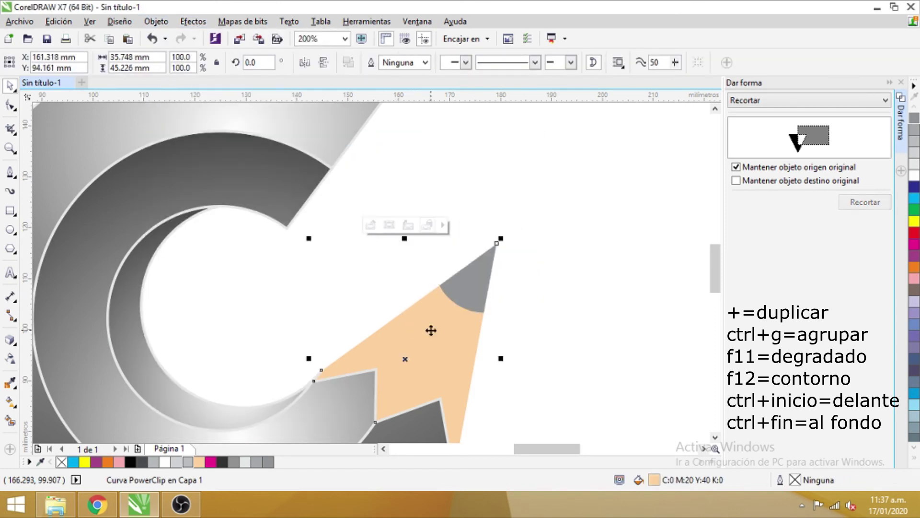
{"action": "left_click", "coordinate": [573, 353]}
Step: Draw a closed end-face shape about 26.1 by 27.0 mm with the Pen tool along the slanted edge at the C's upper end
{"action": "mouse_move", "coordinate": [714, 280]}
{"action": "left_mouse_down"}
{"action": "mouse_move", "coordinate": [715, 293]}
{"action": "mouse_move", "coordinate": [716, 263]}
{"action": "left_mouse_up"}
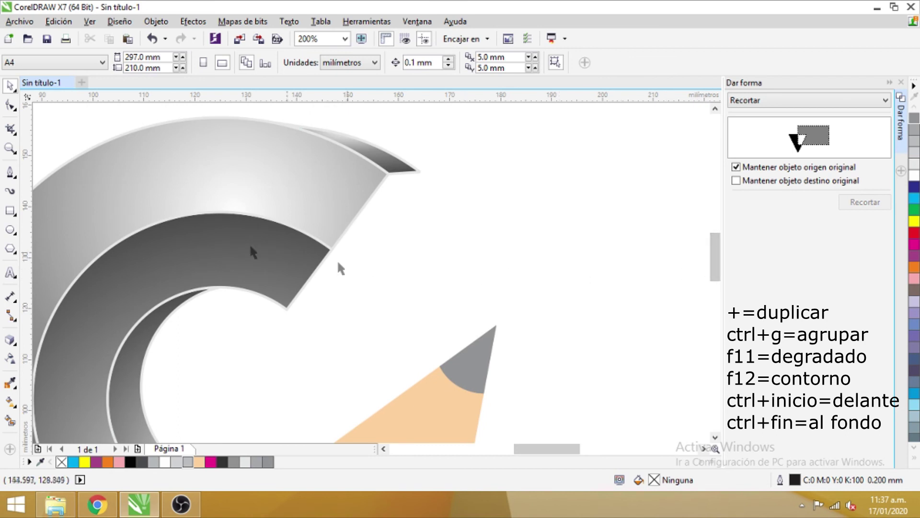
{"action": "left_click", "coordinate": [11, 172]}
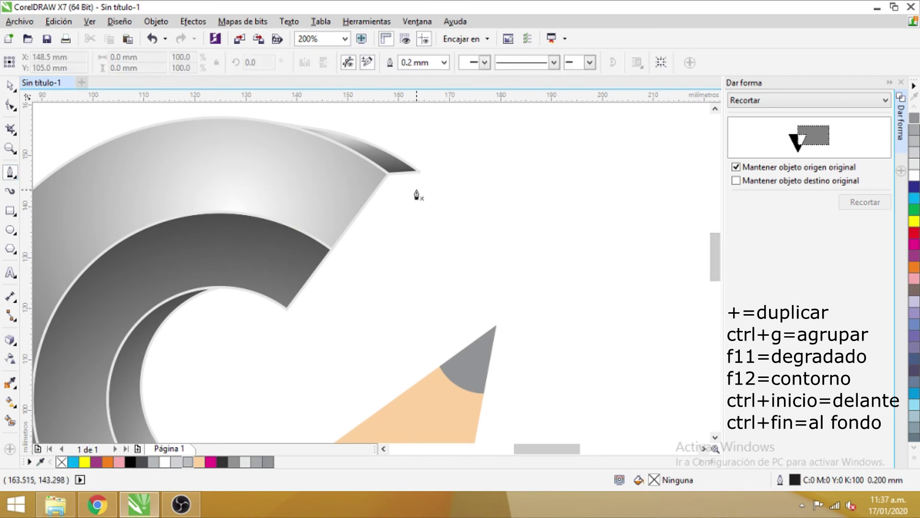
{"action": "left_click", "coordinate": [382, 265]}
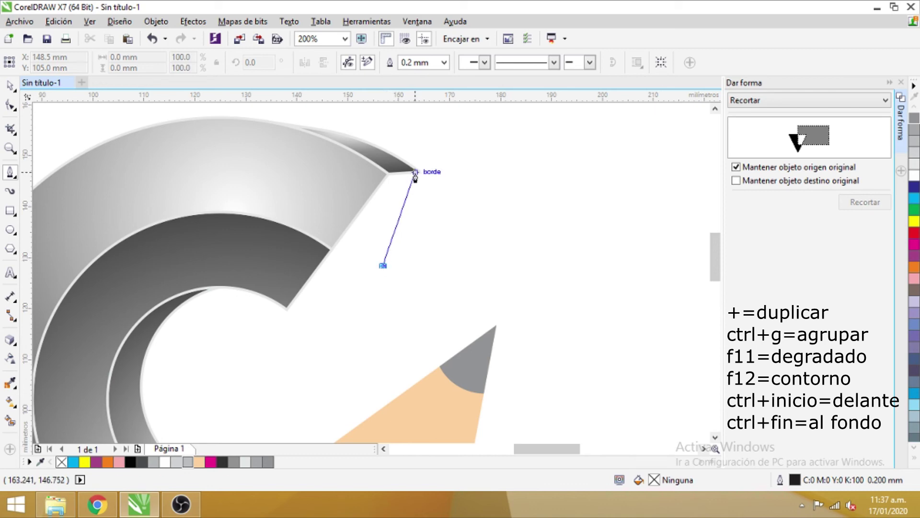
{"action": "left_click", "coordinate": [420, 171]}
{"action": "left_click", "coordinate": [386, 171]}
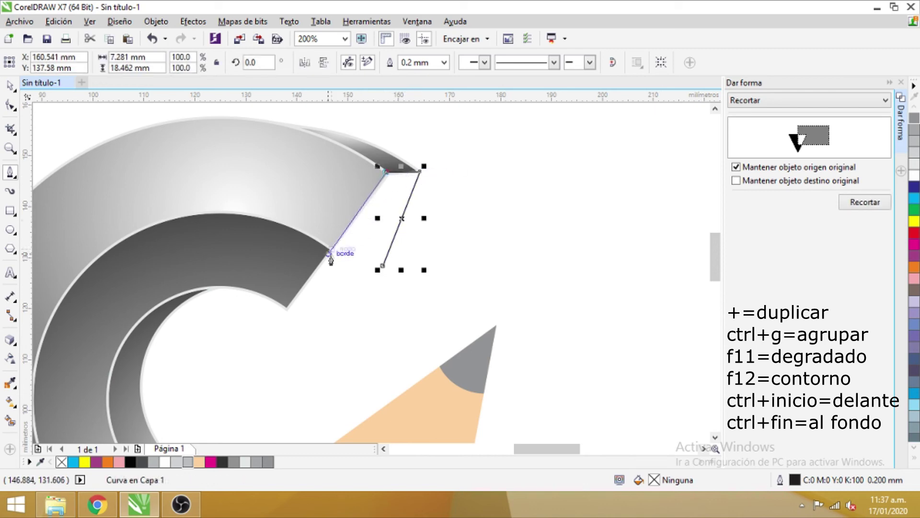
{"action": "left_click", "coordinate": [331, 249]}
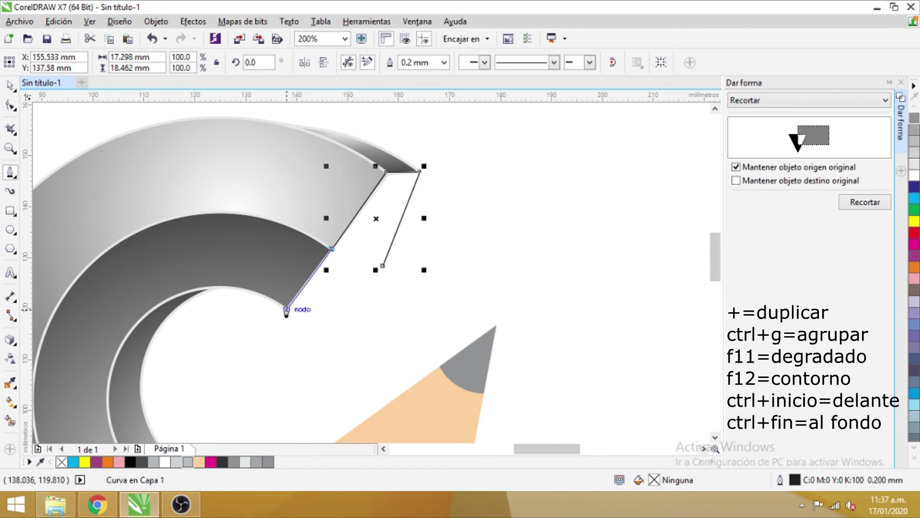
{"action": "double_click", "coordinate": [287, 311]}
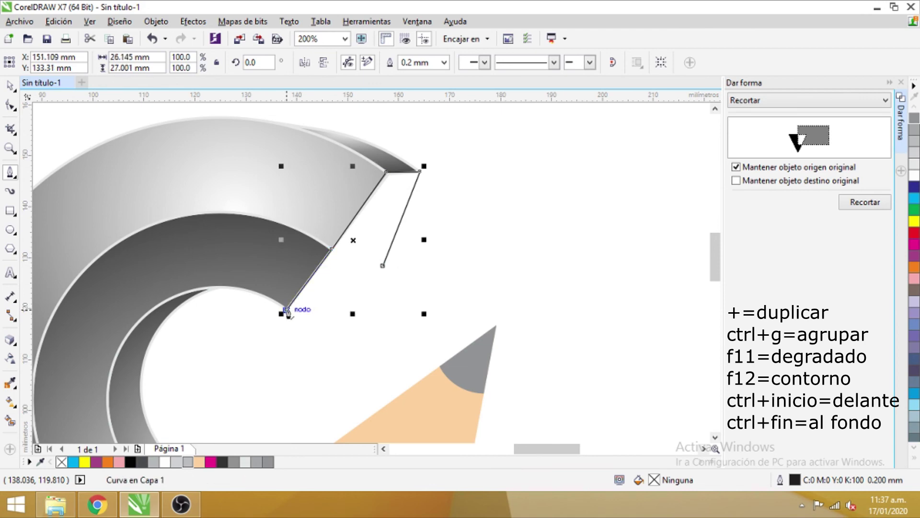
{"action": "left_click", "coordinate": [304, 305]}
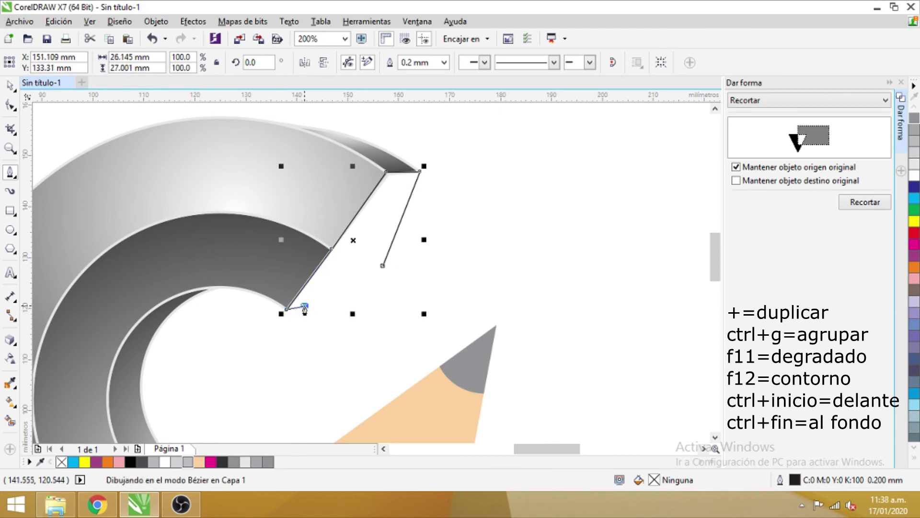
{"action": "left_click", "coordinate": [383, 267]}
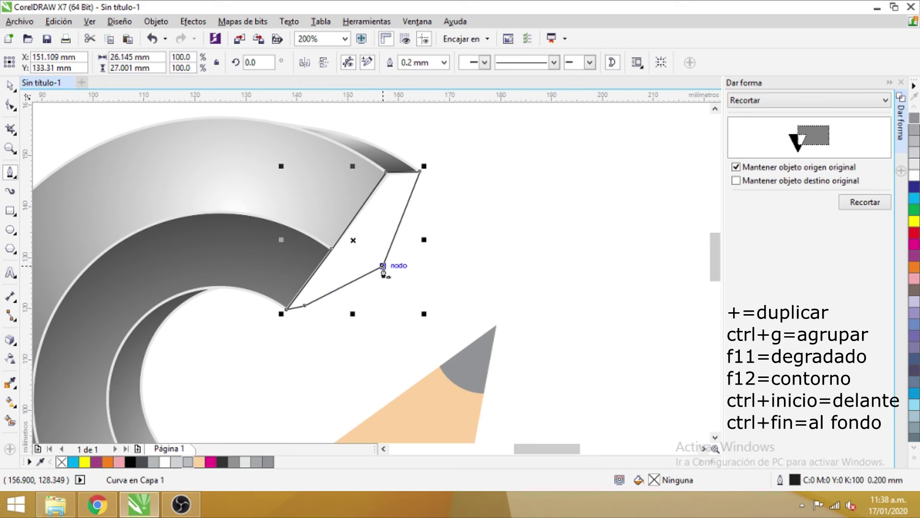
Step: Fill the new end-face shape at the C's upper end with 50% black
{"action": "left_click", "coordinate": [8, 87]}
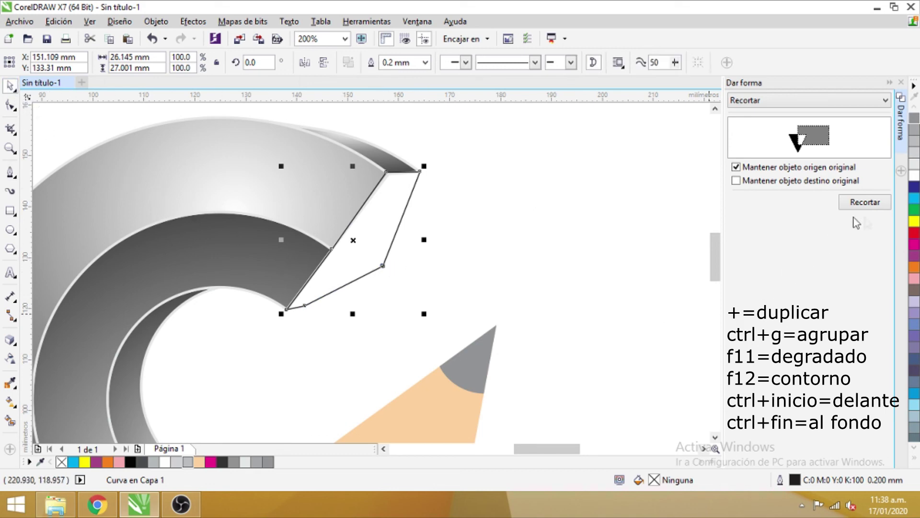
{"action": "left_click", "coordinate": [915, 463]}
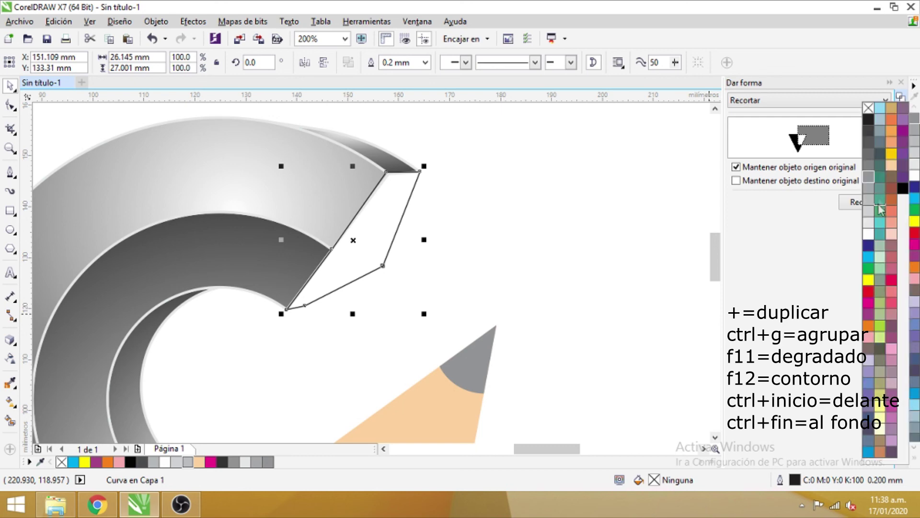
{"action": "left_click", "coordinate": [869, 177]}
{"action": "left_click", "coordinate": [869, 189]}
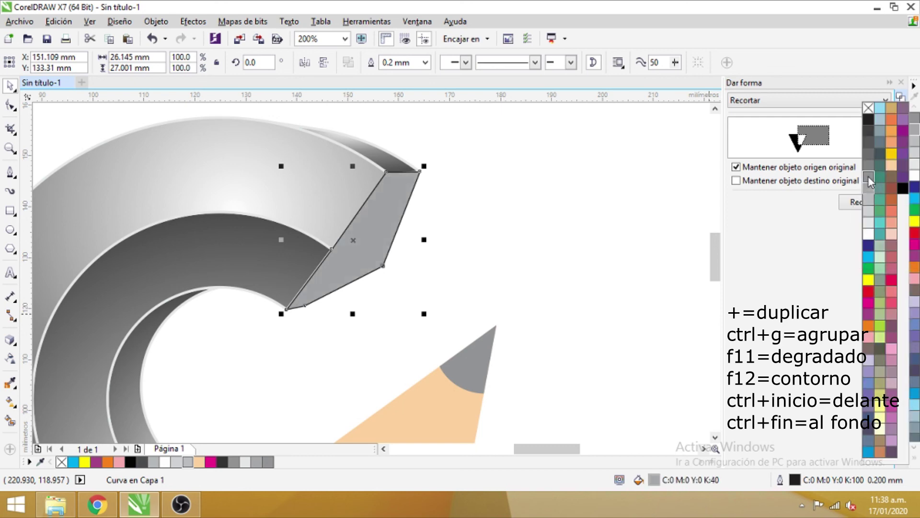
{"action": "left_click", "coordinate": [869, 178]}
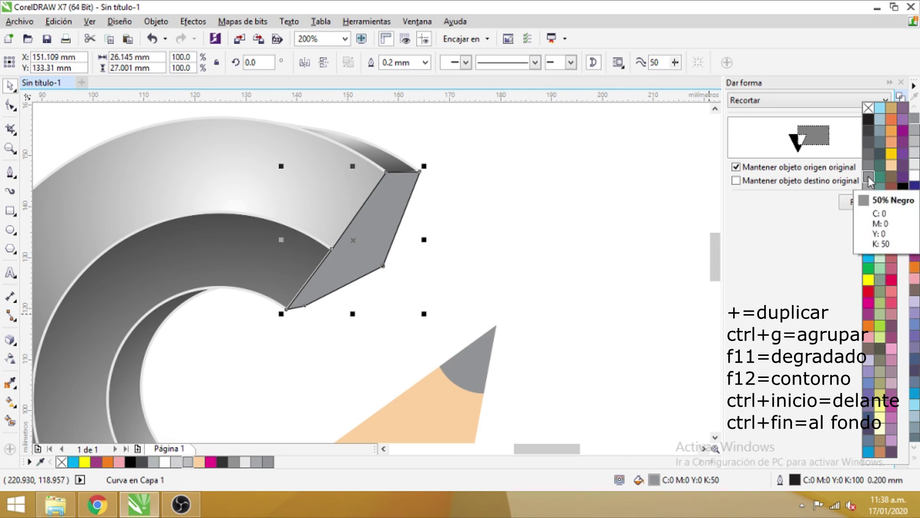
Step: Give the end-face shape at the C's upper end a 10% black outline 0.5 mm wide, and clear the selection
{"action": "left_click", "coordinate": [424, 63]}
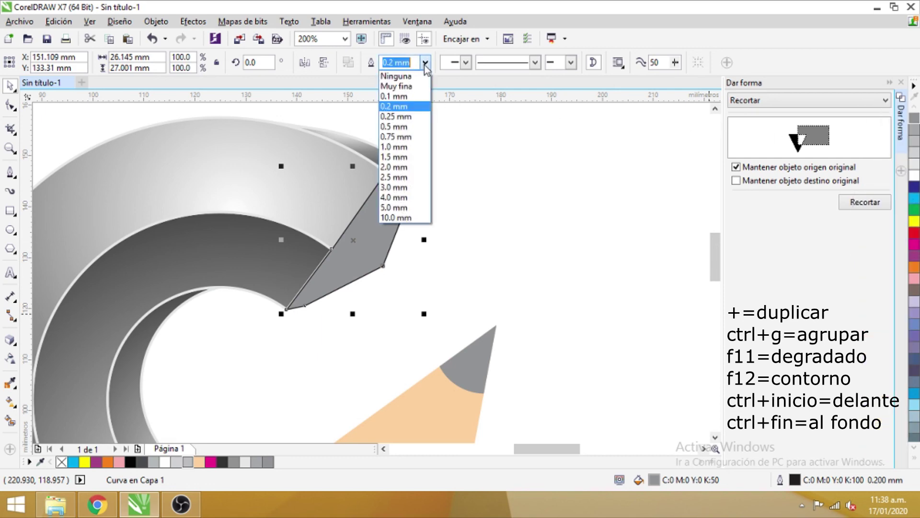
{"action": "left_click", "coordinate": [388, 75]}
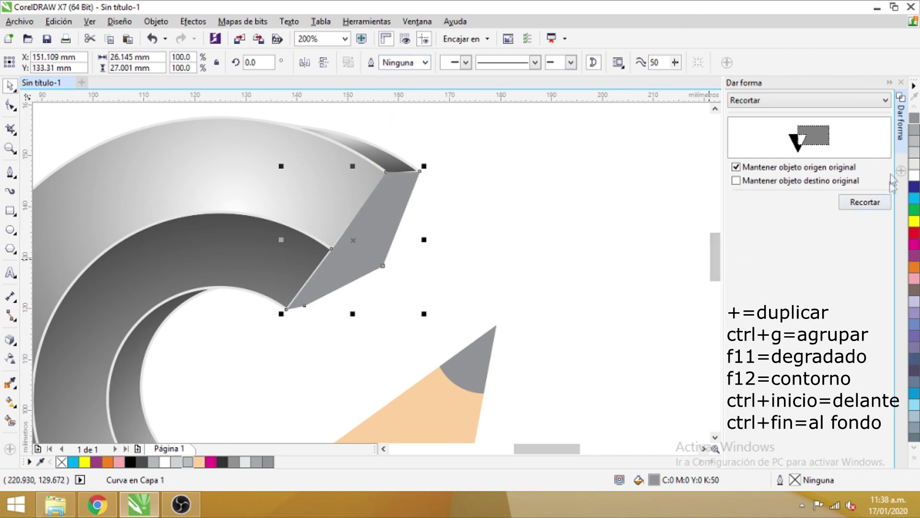
{"action": "right_click", "coordinate": [914, 164]}
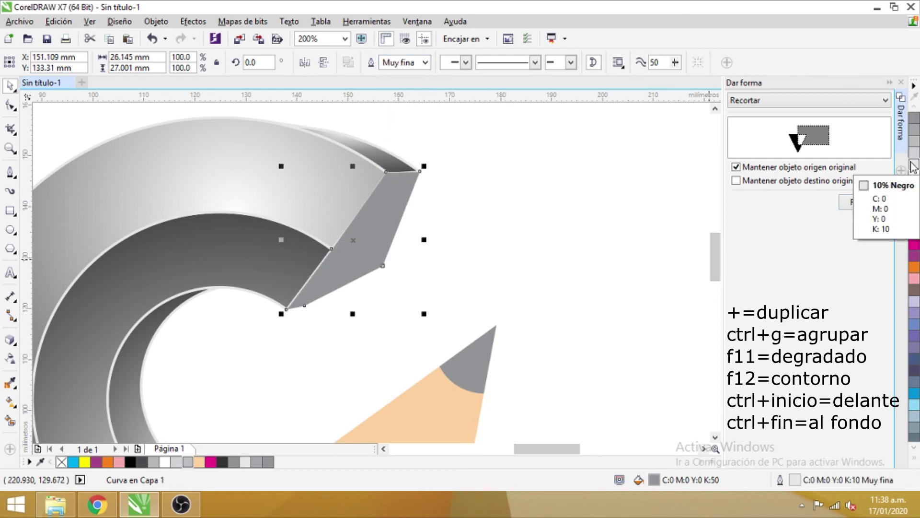
{"action": "left_click", "coordinate": [425, 62]}
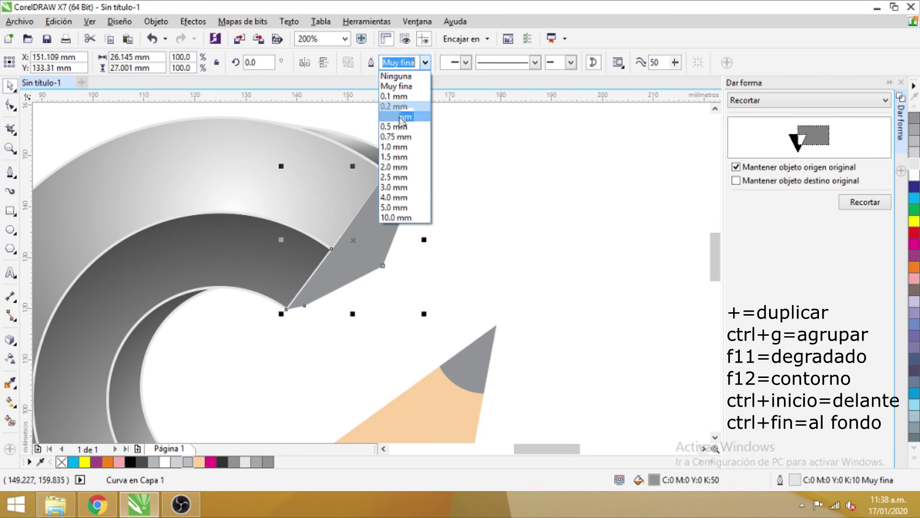
{"action": "left_click", "coordinate": [394, 126]}
{"action": "left_click", "coordinate": [489, 206]}
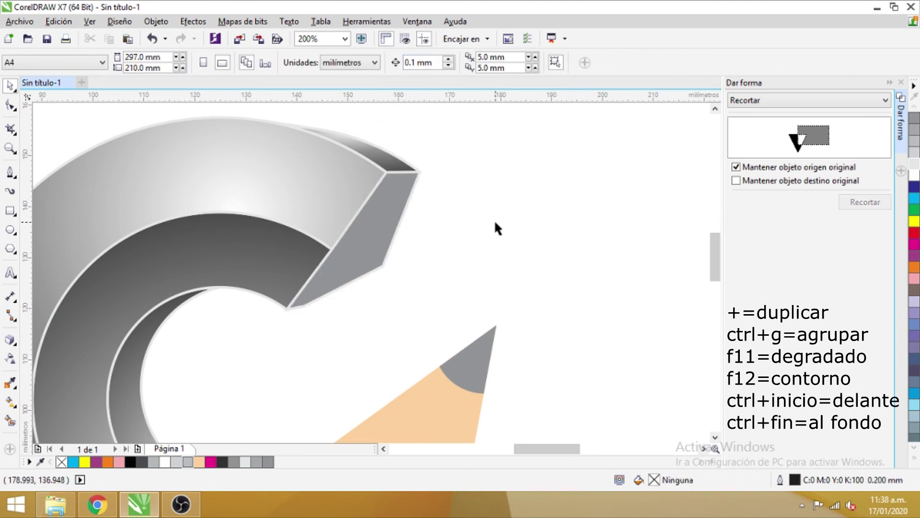
Step: Darken the fill of the end-face shape at the C's upper end to 80% black and deselect it
{"action": "left_click", "coordinate": [389, 237]}
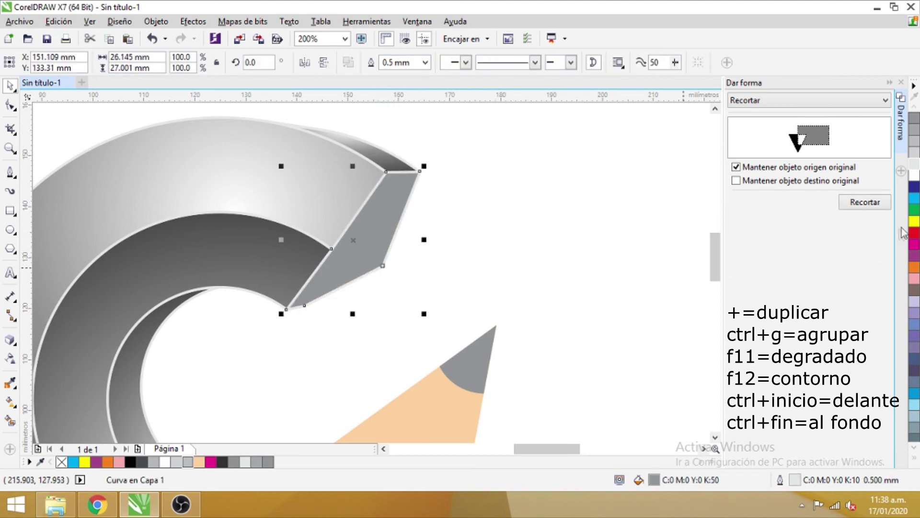
{"action": "left_click", "coordinate": [915, 461]}
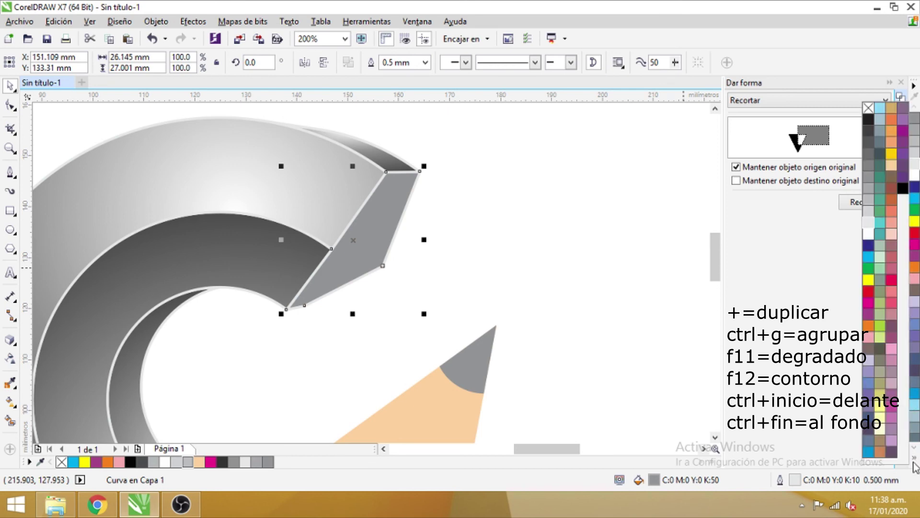
{"action": "left_click", "coordinate": [865, 151]}
{"action": "left_click", "coordinate": [867, 143]}
{"action": "left_click", "coordinate": [867, 130]}
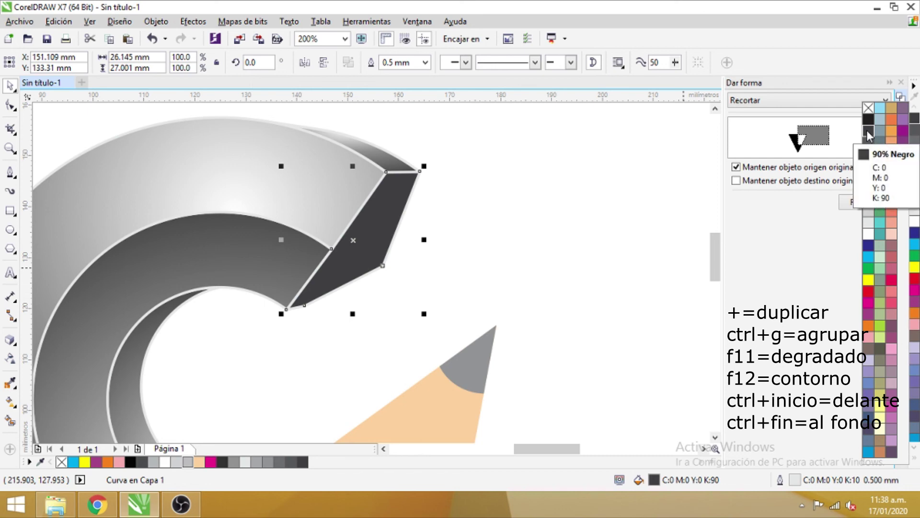
{"action": "left_click", "coordinate": [868, 143]}
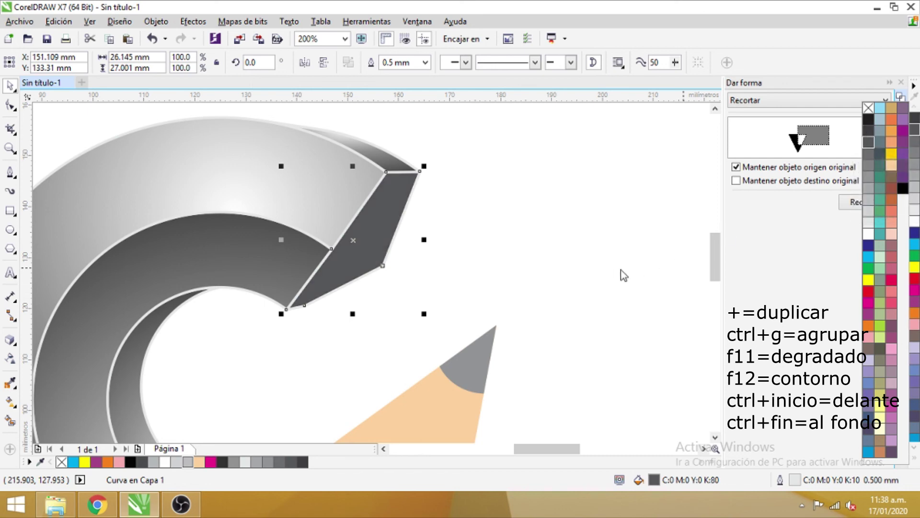
{"action": "left_click", "coordinate": [672, 271]}
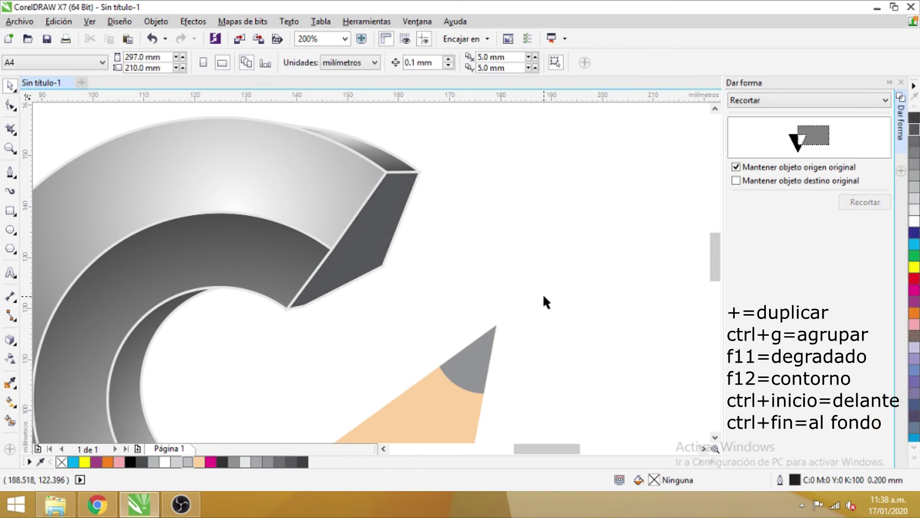
{"action": "scroll", "coordinate": [543, 294], "scroll_direction": "down", "scroll_amount": 2}
{"action": "scroll", "coordinate": [544, 301], "scroll_direction": "up", "scroll_amount": 1}
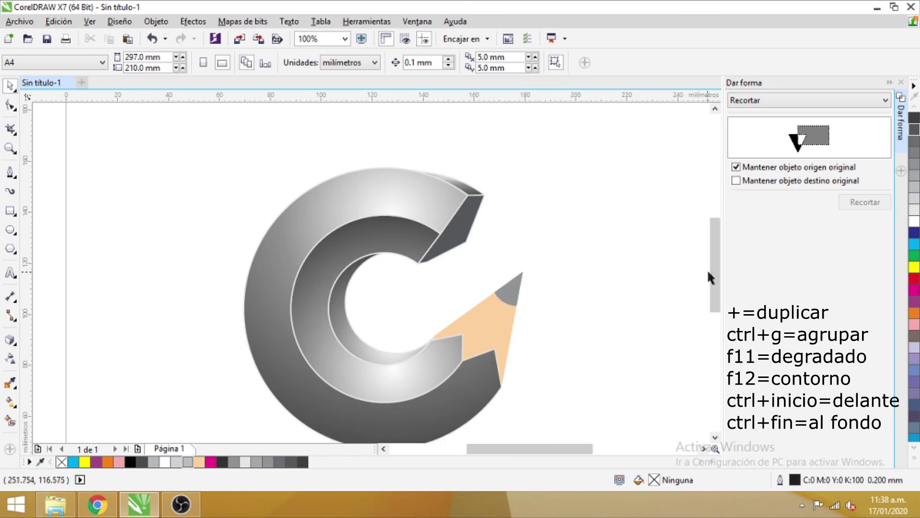
{"action": "scroll", "coordinate": [711, 287], "scroll_direction": "down", "scroll_amount": 3}
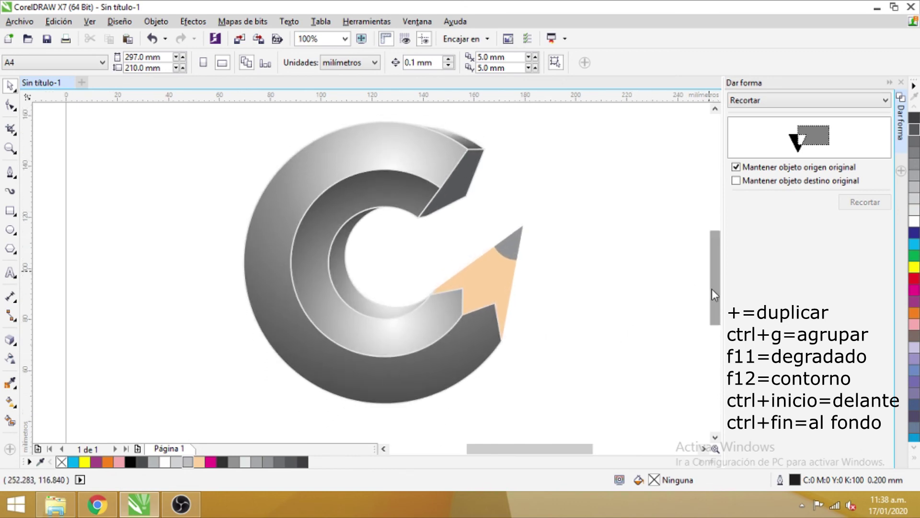